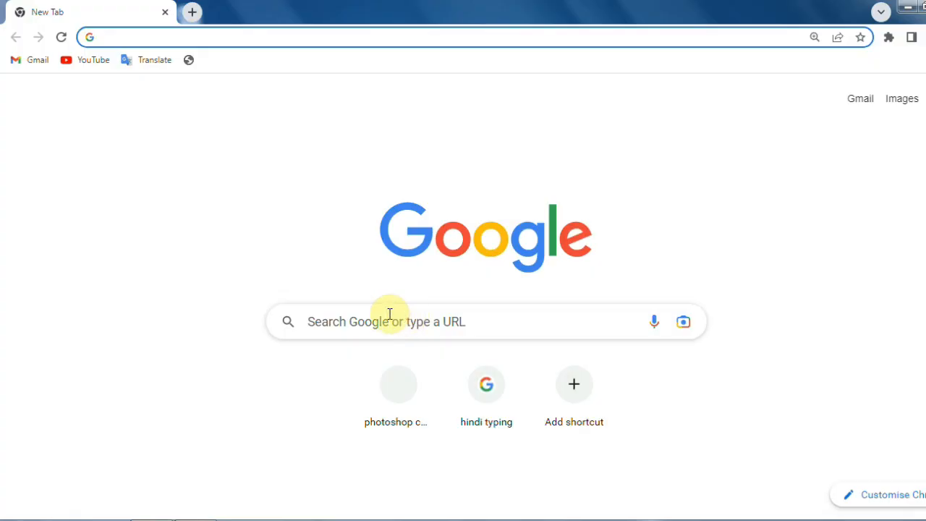
Search Google for parivahan using the 'privhan' suggestion and open the official Parivahan Sewa site
left_click(388, 314)
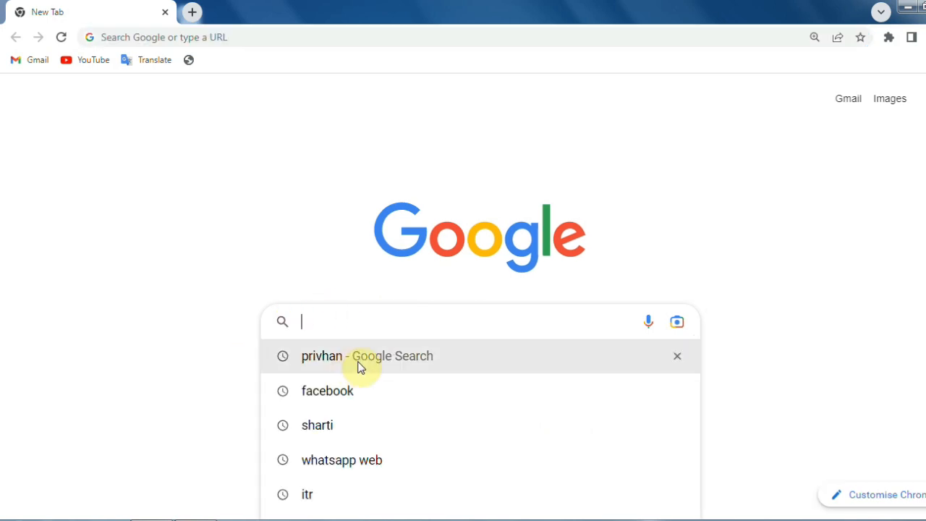
left_click(352, 359)
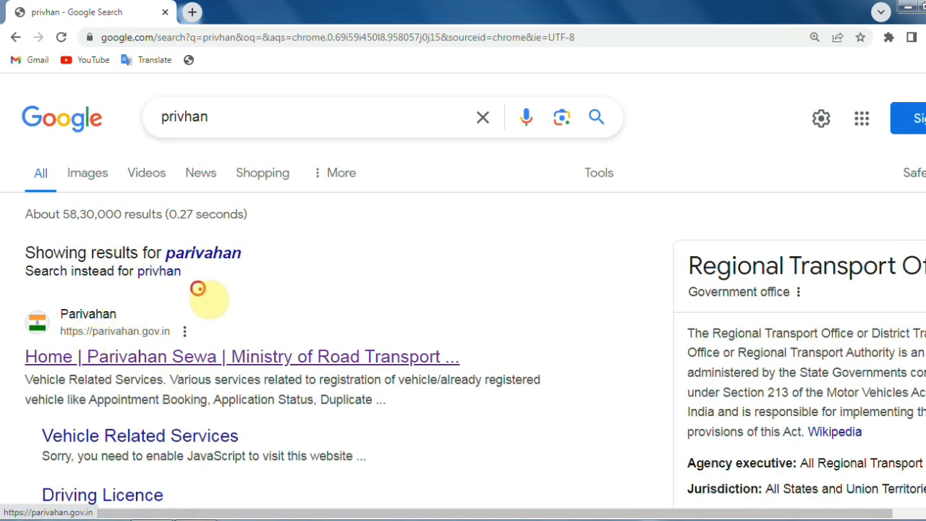
mouse_move(198, 289)
left_mouse_down()
mouse_move(10, 331)
mouse_move(253, 327)
mouse_move(105, 247)
left_mouse_up()
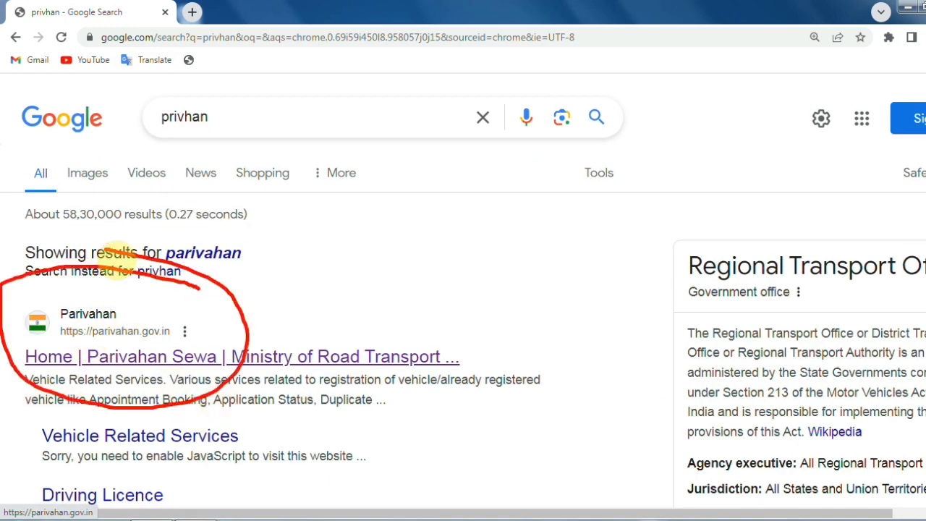
key("Escape")
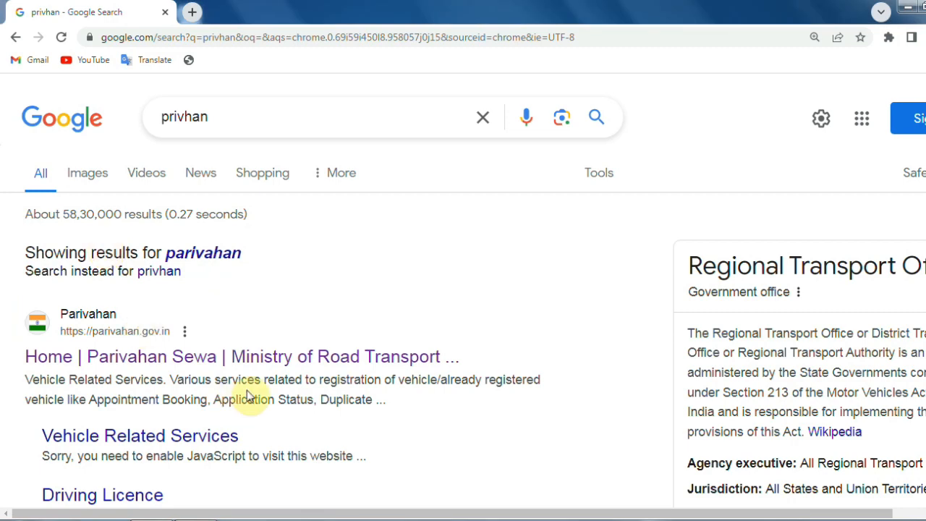
left_click(153, 360)
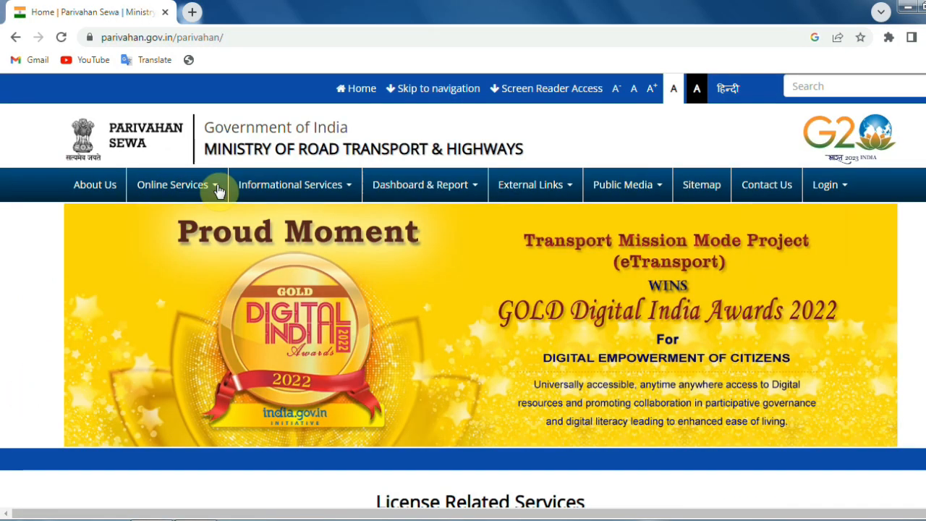
mouse_move(174, 192)
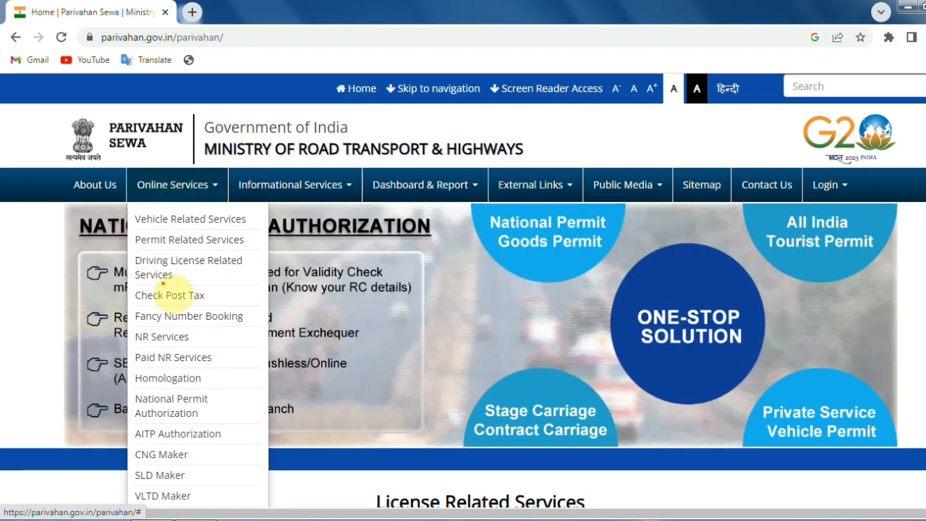
Go to Driving License Related Services and select Delhi from the state list
mouse_move(163, 284)
left_mouse_down()
mouse_move(250, 261)
mouse_move(109, 268)
mouse_move(153, 295)
left_mouse_up()
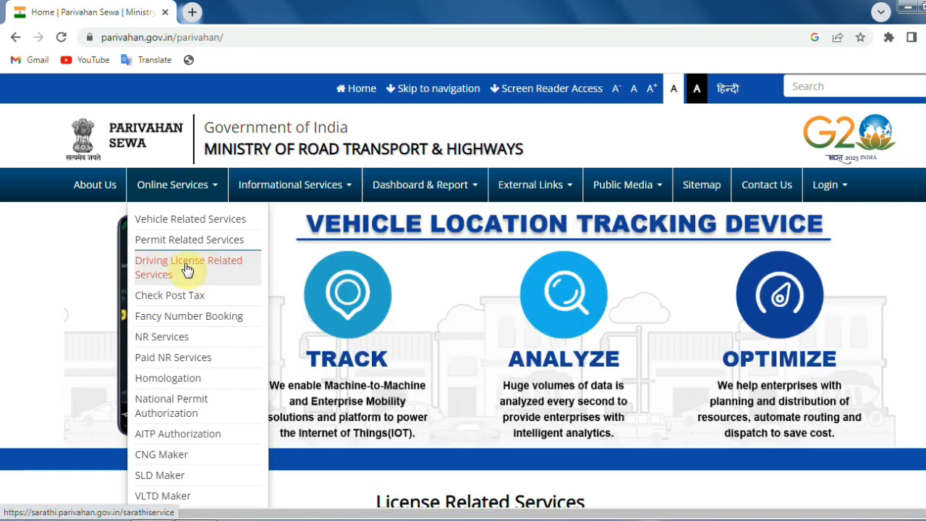
left_click(186, 269)
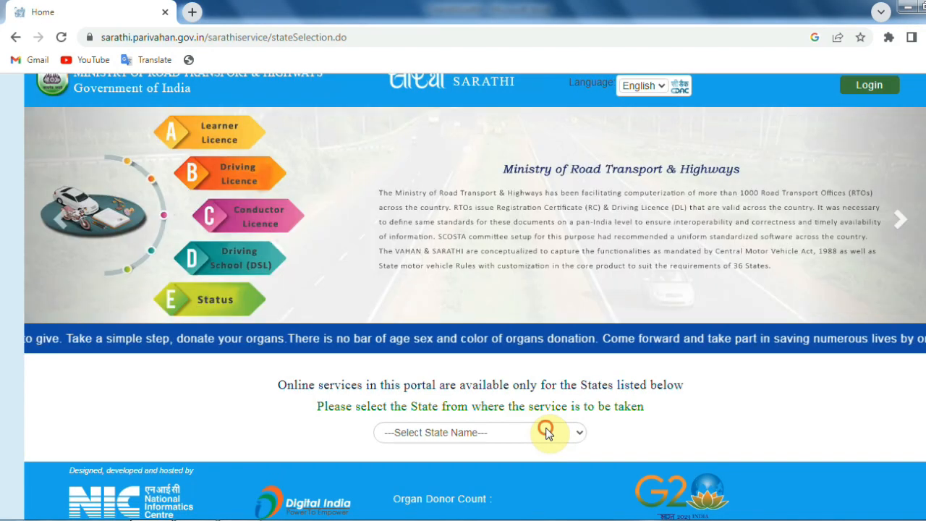
left_click(547, 433)
left_click_drag(580, 235, 581, 296)
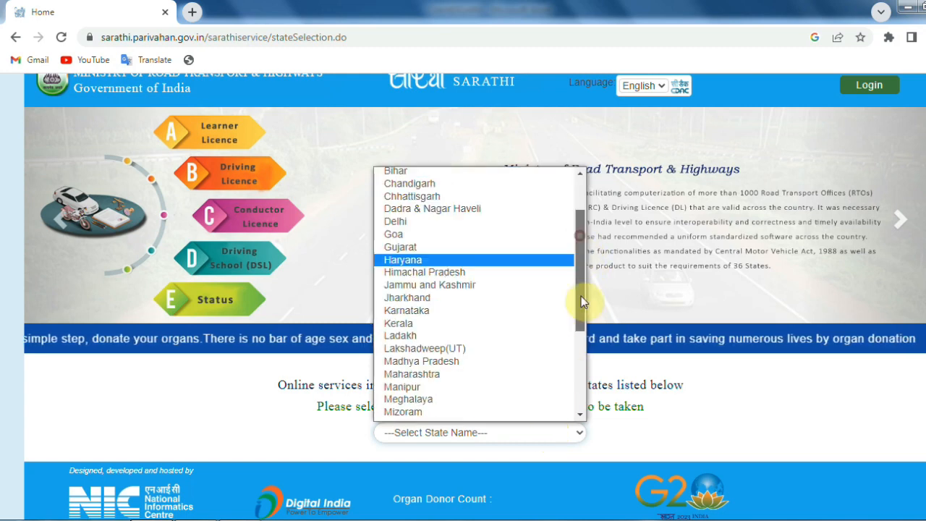
scroll(581, 296, "down", 5)
scroll(543, 238, "up", 8)
scroll(553, 337, "down", 8)
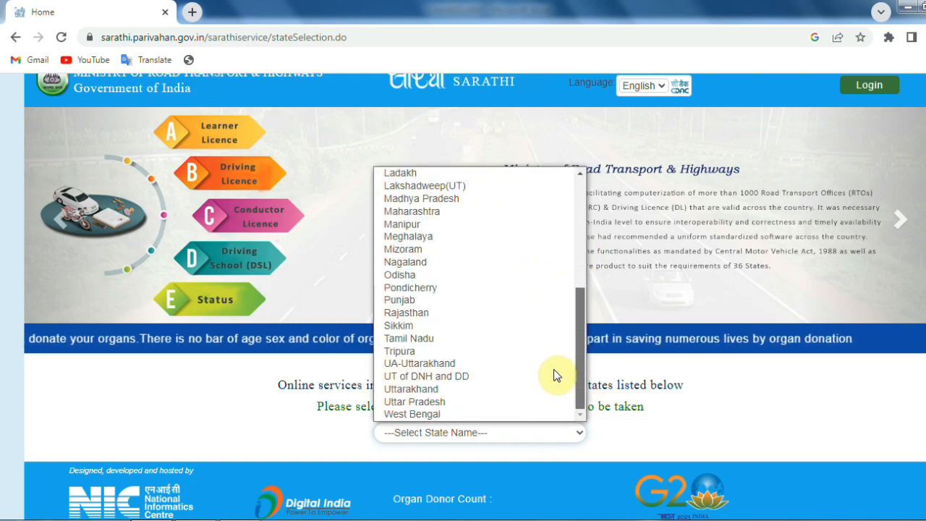
scroll(558, 261, "up", 8)
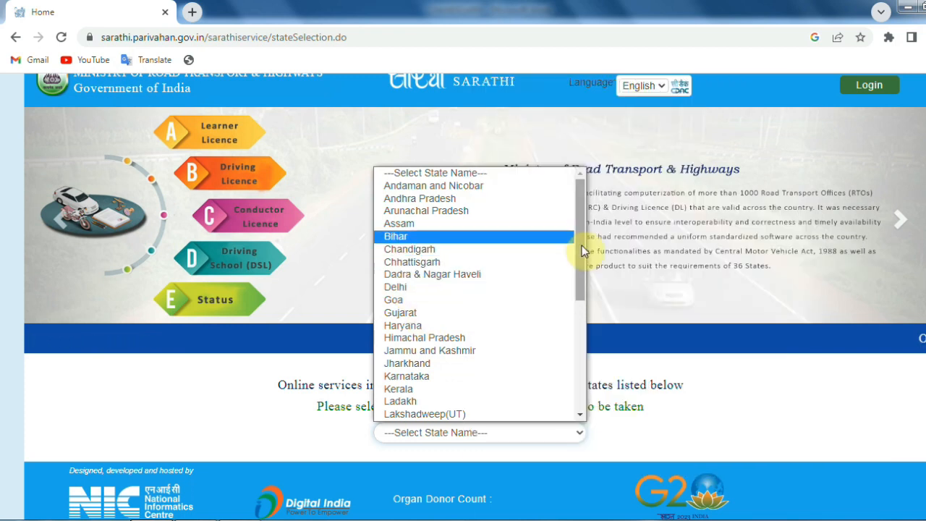
left_click(585, 326)
left_click_drag(592, 390, 551, 192)
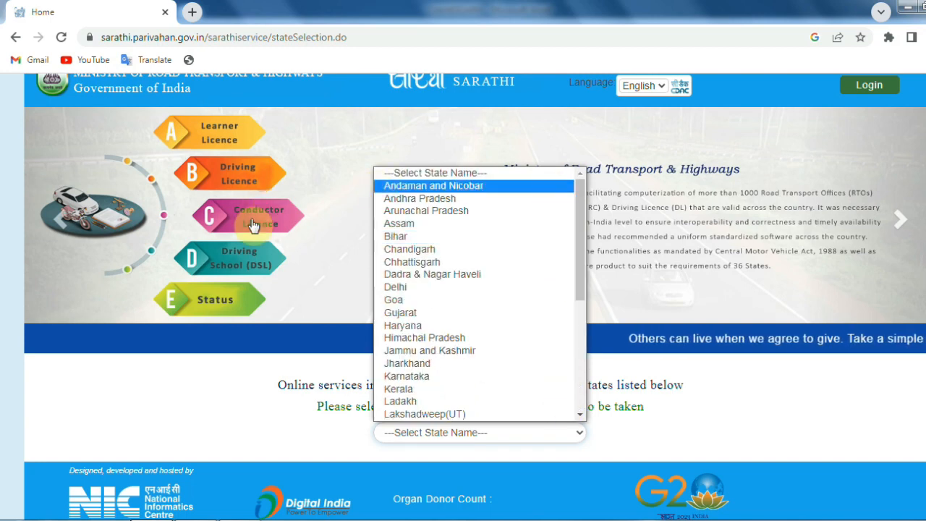
left_click(456, 287)
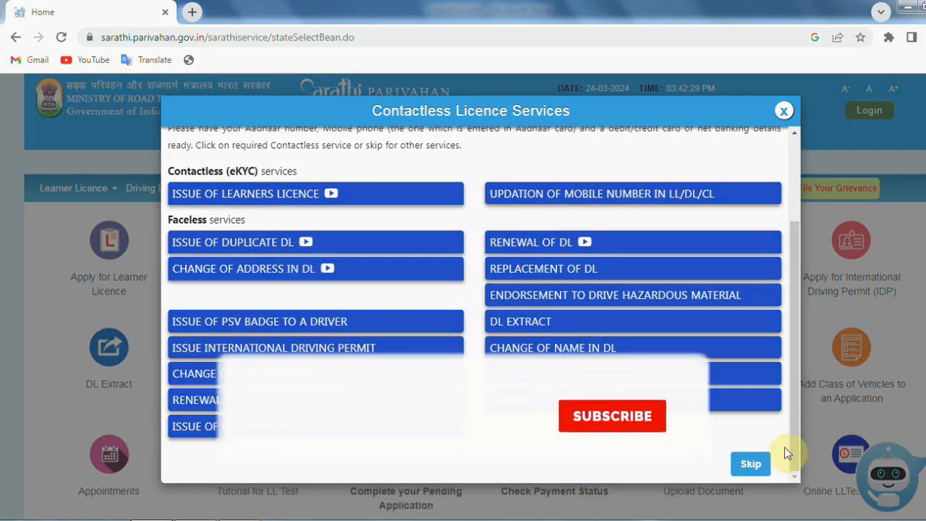
Skip the contactless popup, choose Apply for Change of Address, and continue past the instructions
left_click(750, 464)
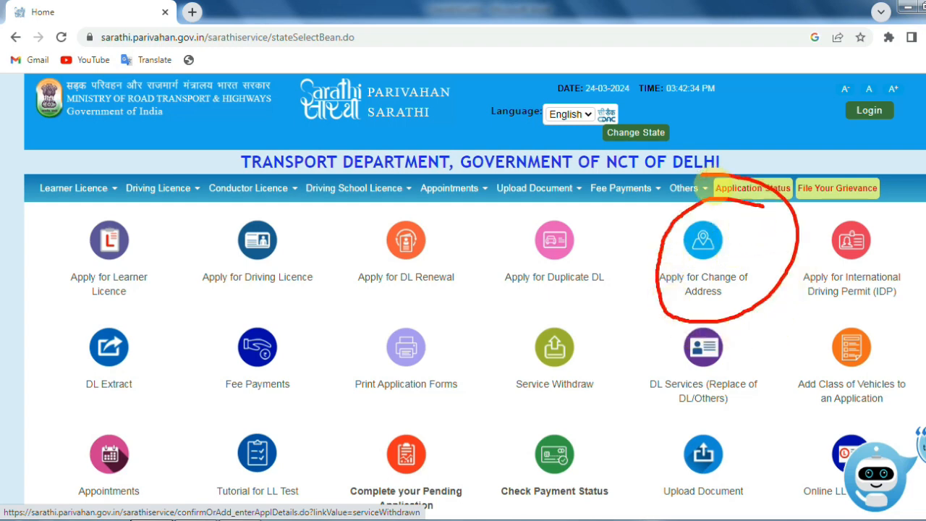
left_click(702, 286)
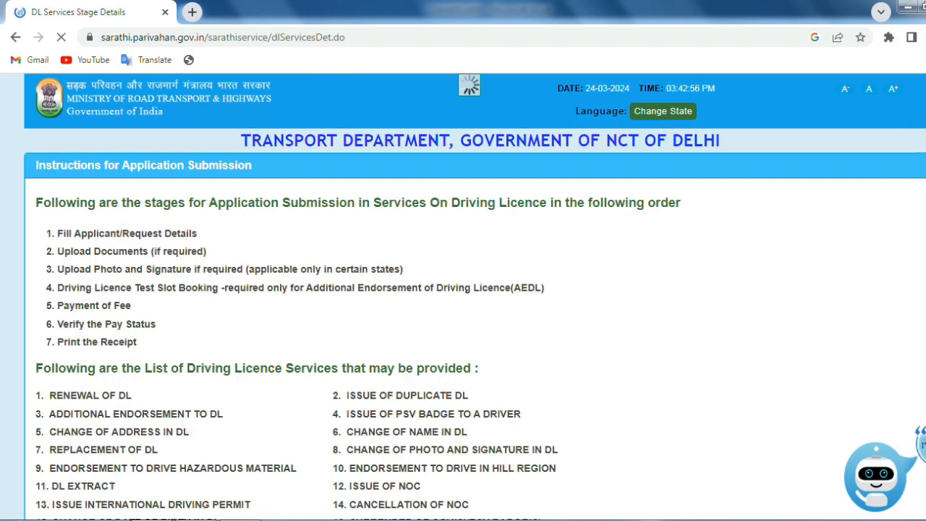
scroll(469, 85, "down", 1)
scroll(469, 86, "down", 5)
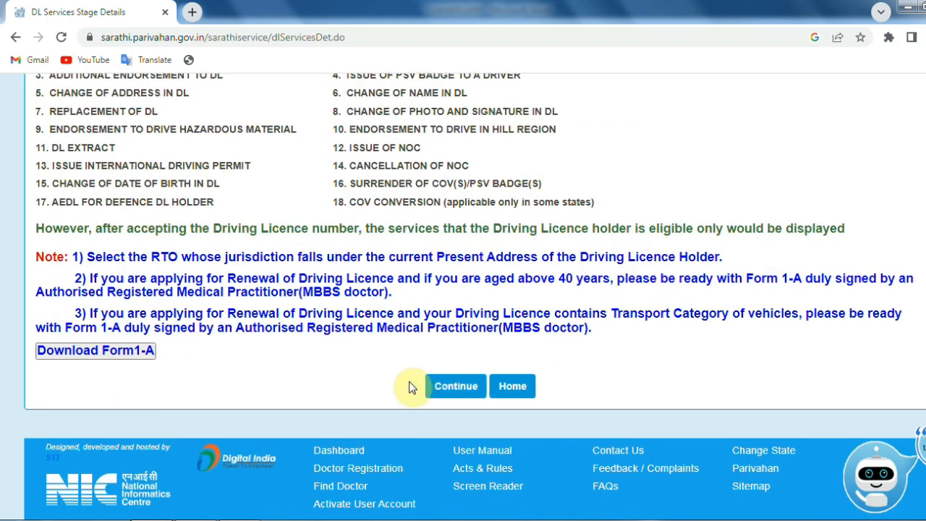
left_click_drag(410, 382, 434, 340)
left_click(453, 383)
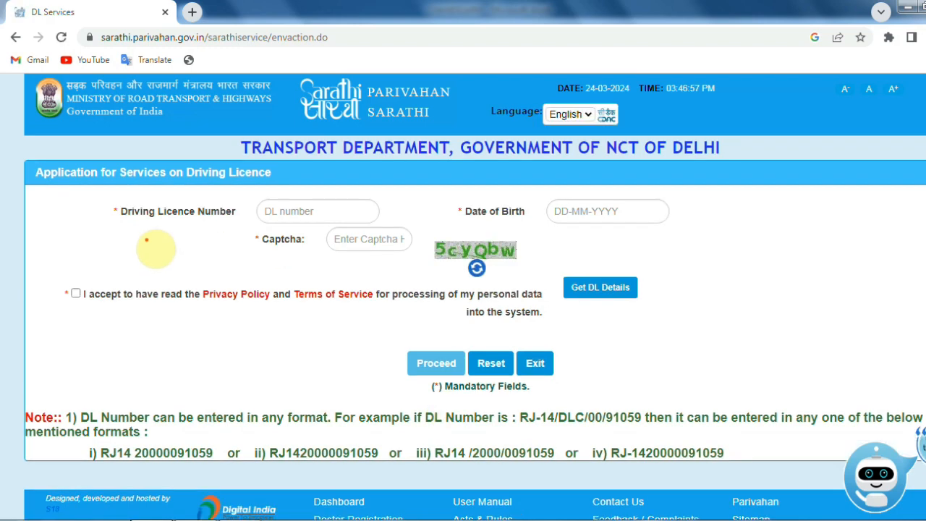
Enter the licence number, date of birth and captcha, accept the privacy consent, and fetch DL details
left_click_drag(100, 208, 198, 224)
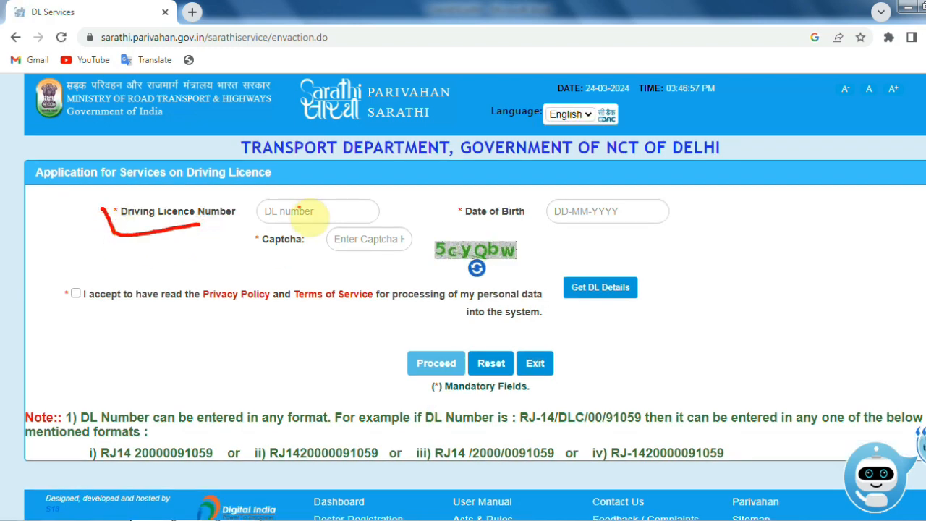
mouse_move(282, 183)
left_mouse_down()
mouse_move(252, 213)
mouse_move(365, 207)
mouse_move(242, 192)
left_mouse_up()
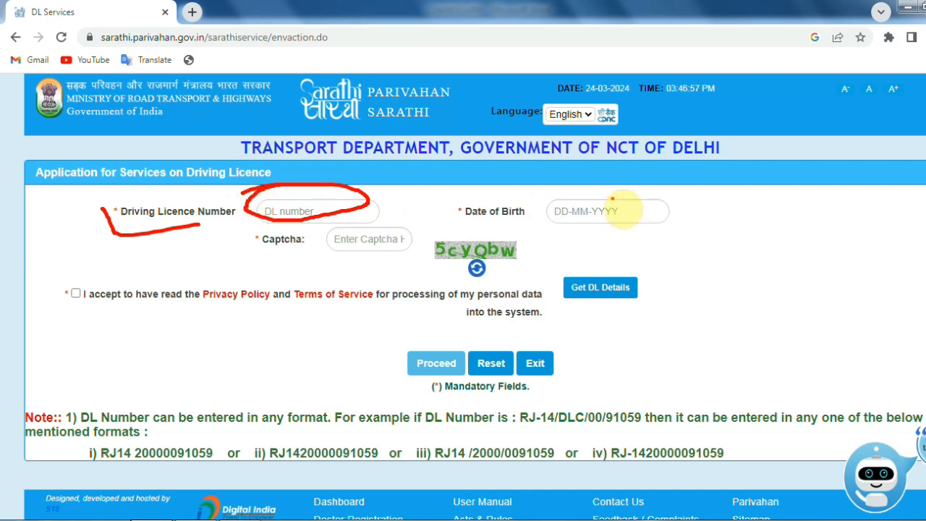
mouse_move(623, 190)
left_mouse_down()
mouse_move(558, 203)
mouse_move(738, 219)
mouse_move(575, 181)
left_mouse_up()
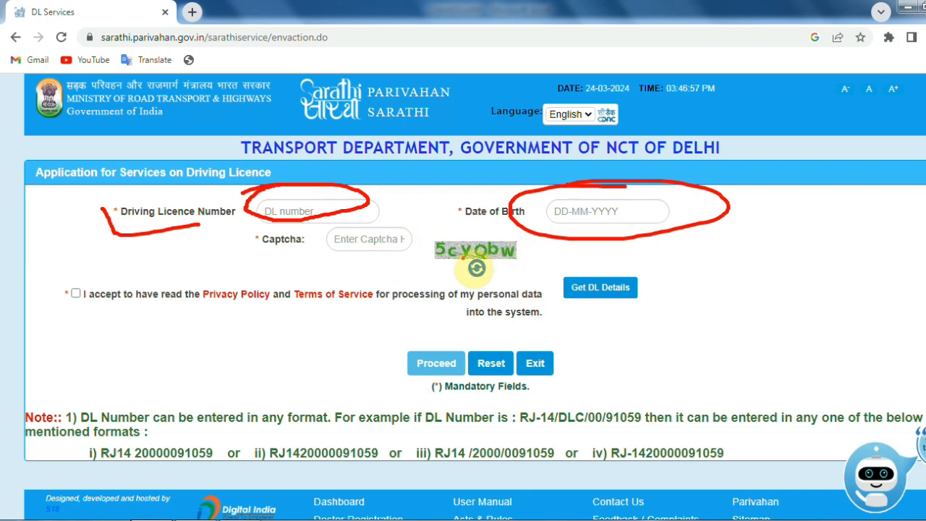
left_click_drag(462, 257, 532, 254)
left_click_drag(328, 245, 389, 245)
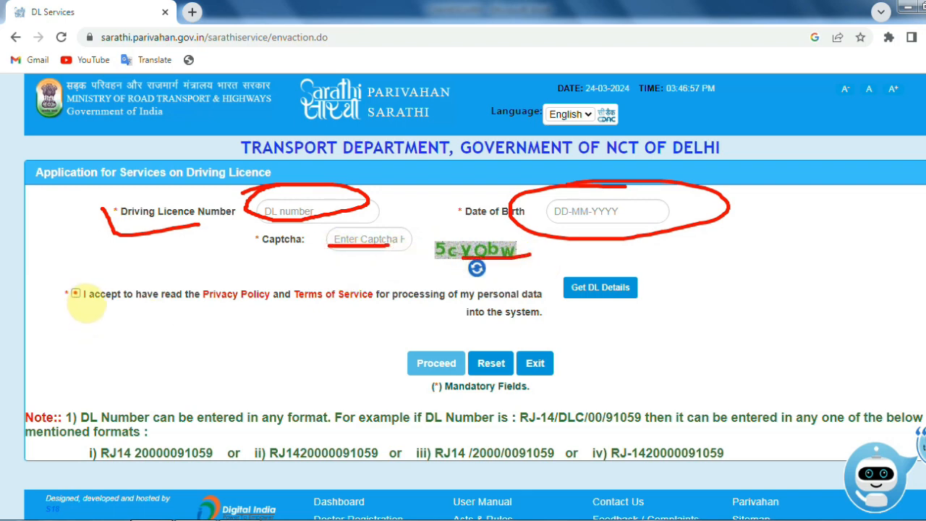
left_click_drag(75, 296, 145, 266)
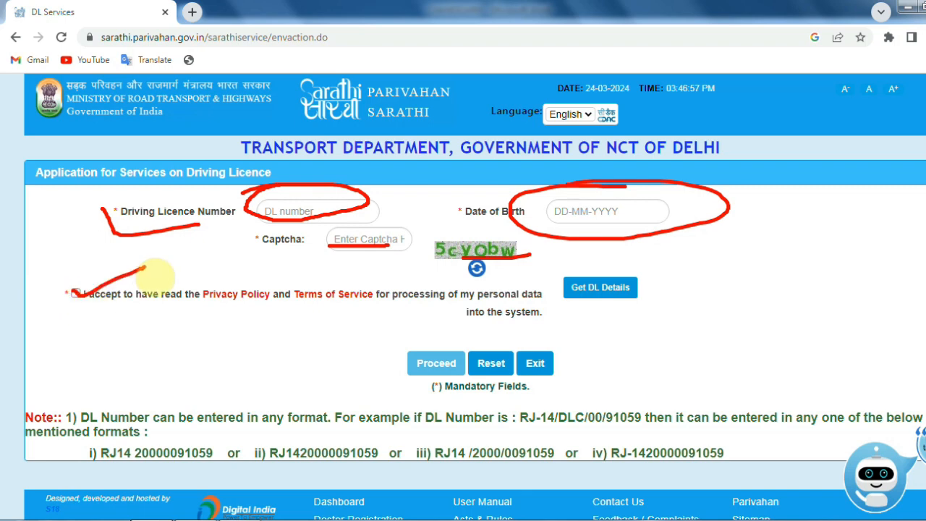
mouse_move(646, 257)
left_mouse_down()
mouse_move(647, 336)
mouse_move(543, 250)
left_mouse_up()
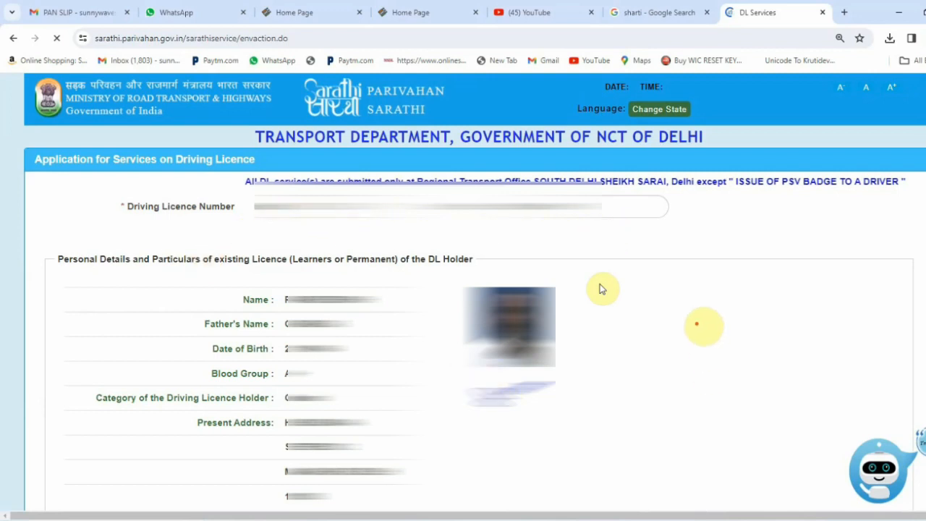
Confirm the displayed licence details are the applicant's by choosing YES, then proceed
left_click_drag(676, 291, 820, 277)
left_click_drag(689, 375, 903, 385)
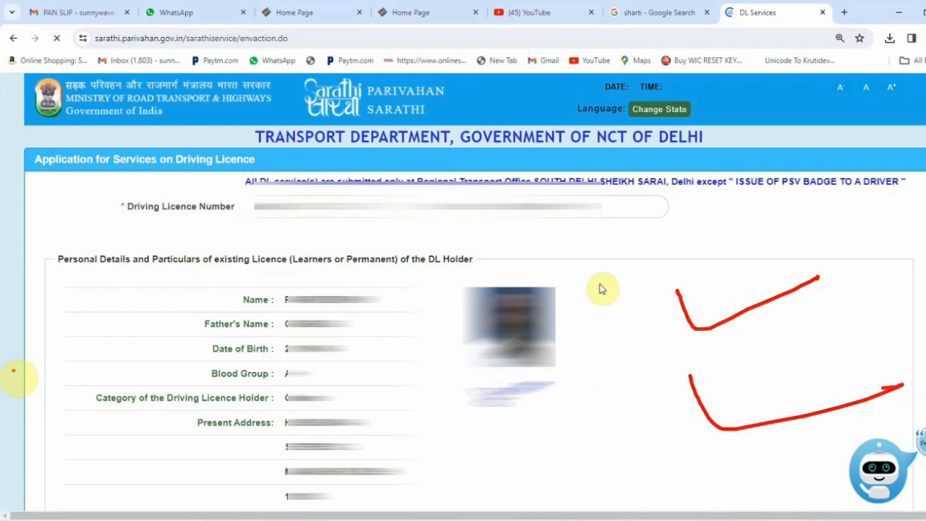
left_click_drag(42, 296, 61, 486)
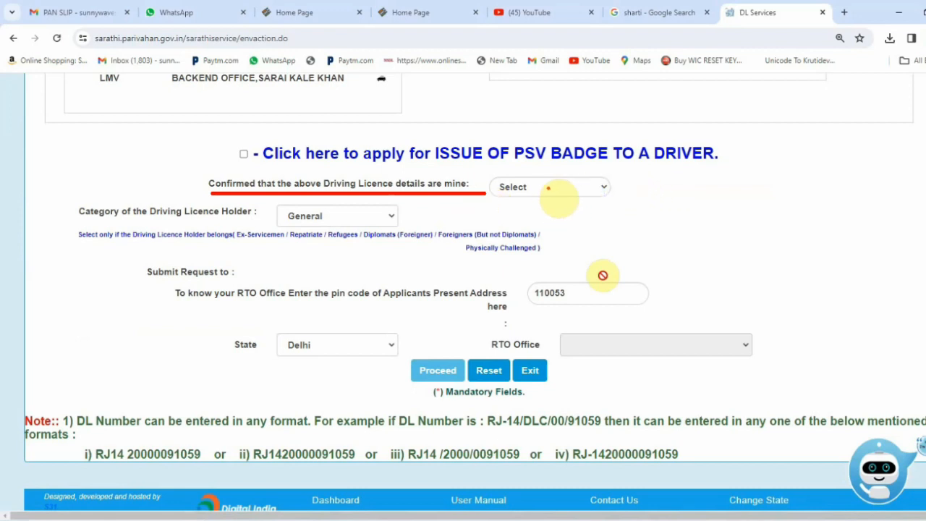
left_click(548, 188)
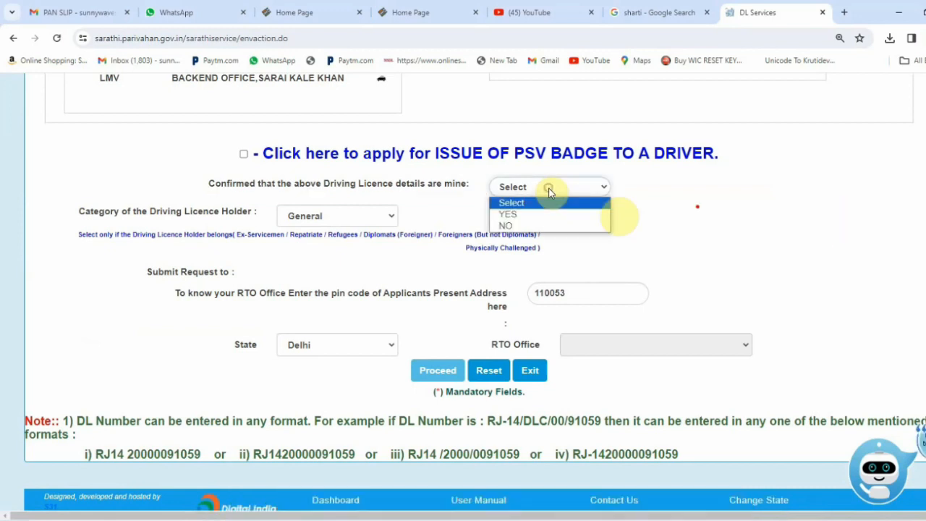
left_click_drag(523, 215, 621, 194)
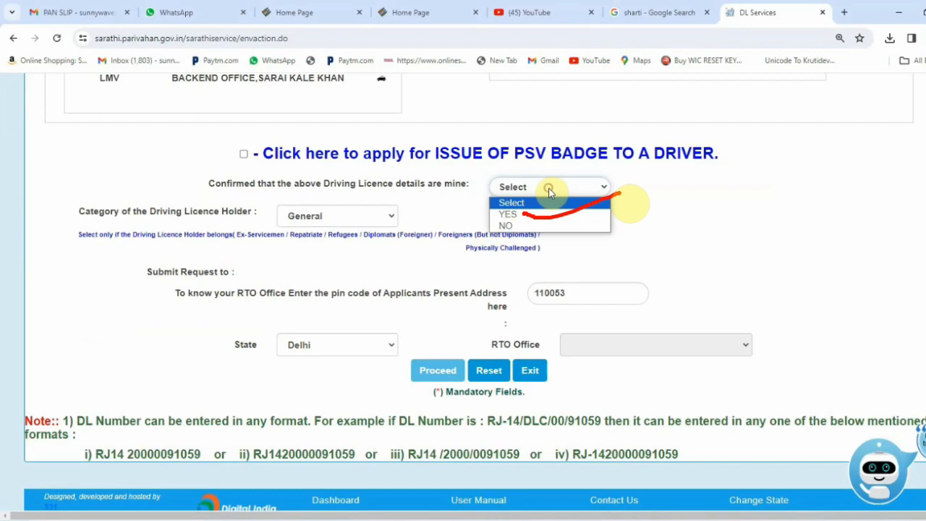
left_click(508, 215)
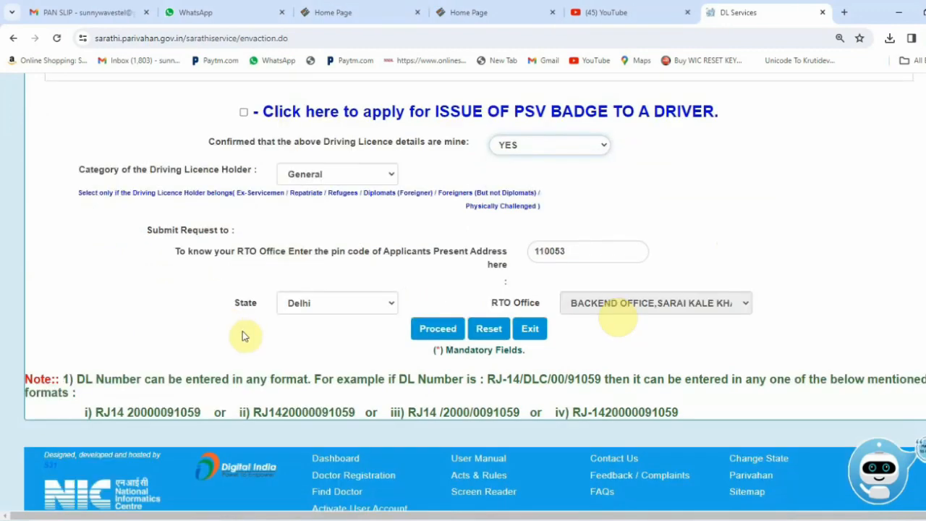
left_click(438, 329)
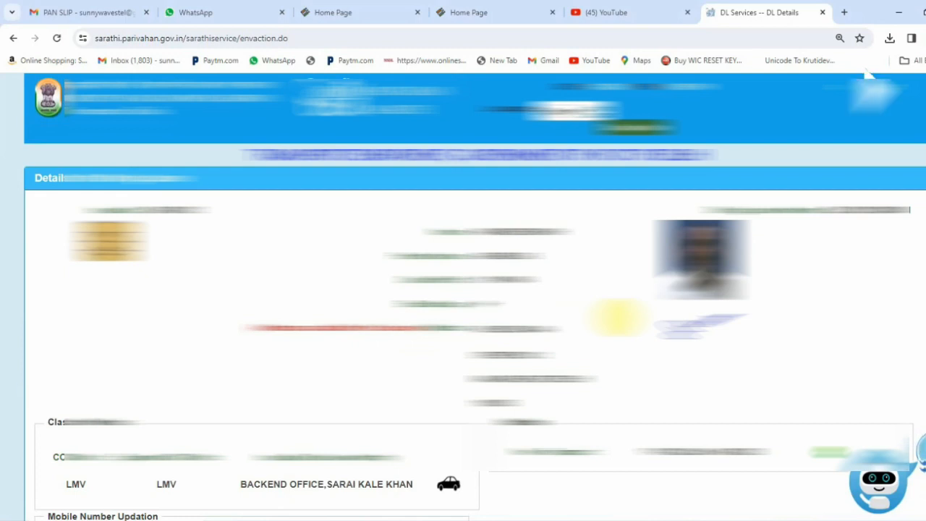
Review the registered mobile number, e-mail and qualification fields on the DL Details page
scroll(615, 318, "down", 5)
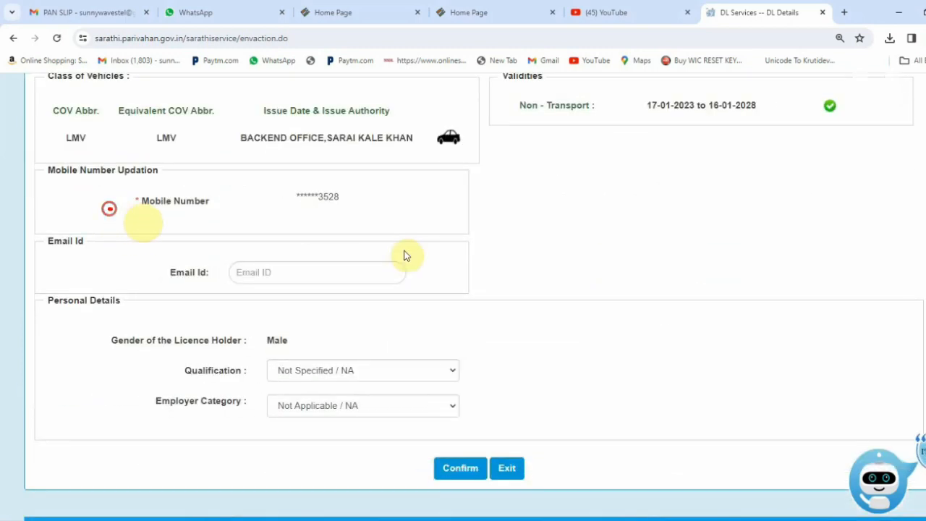
left_click_drag(109, 209, 216, 214)
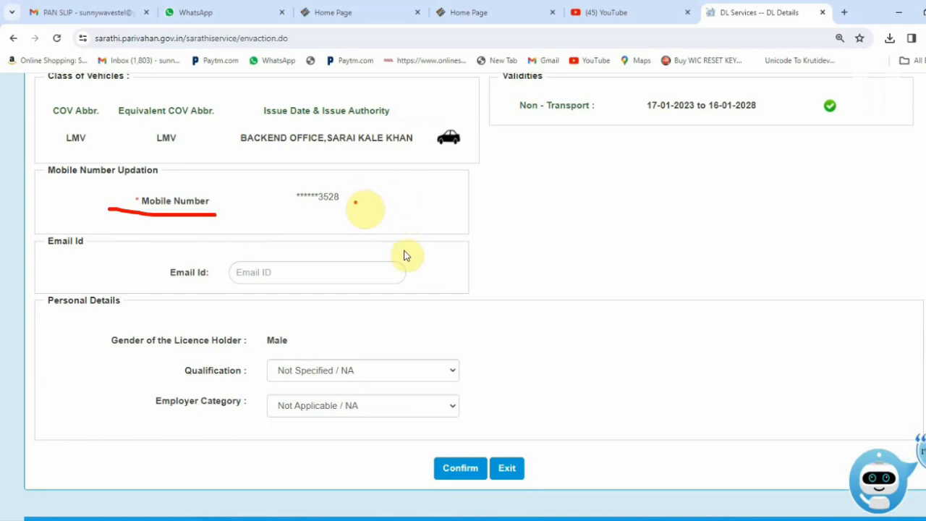
left_click_drag(293, 204, 374, 207)
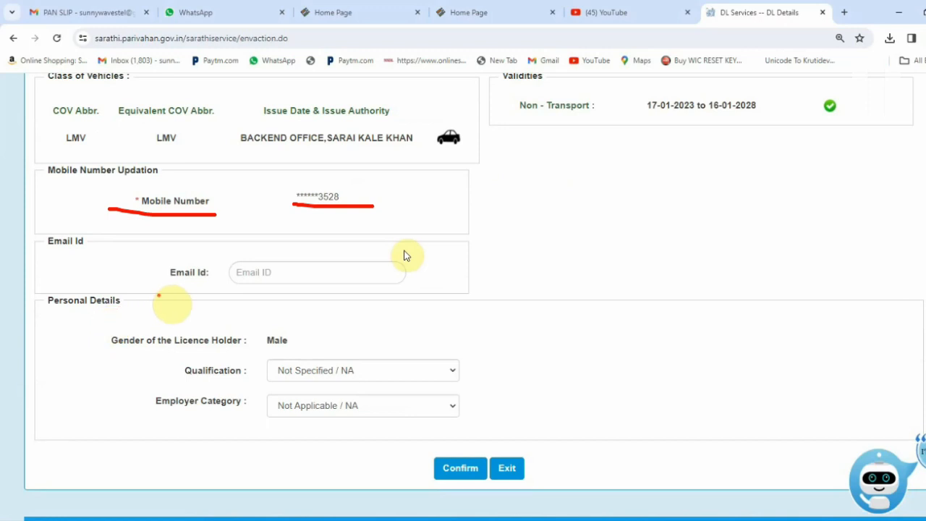
left_click_drag(160, 289, 406, 285)
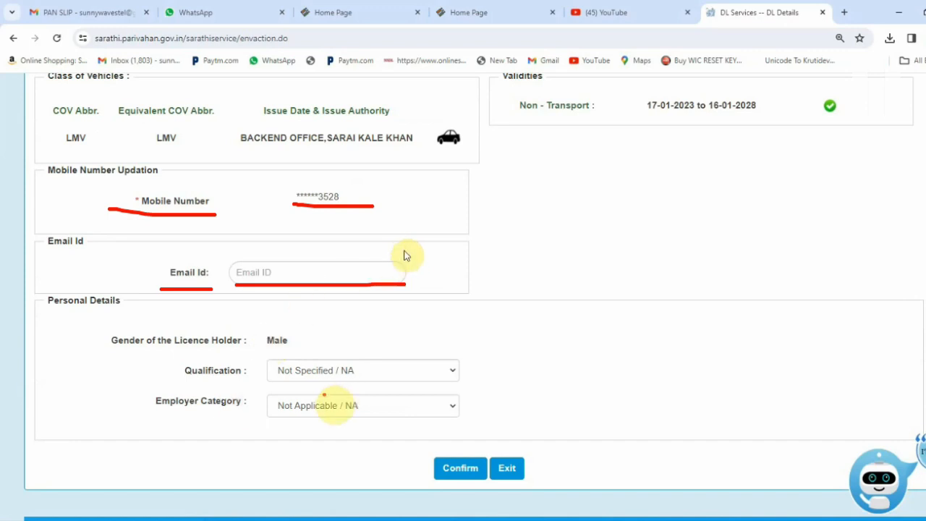
left_click_drag(151, 384, 257, 387)
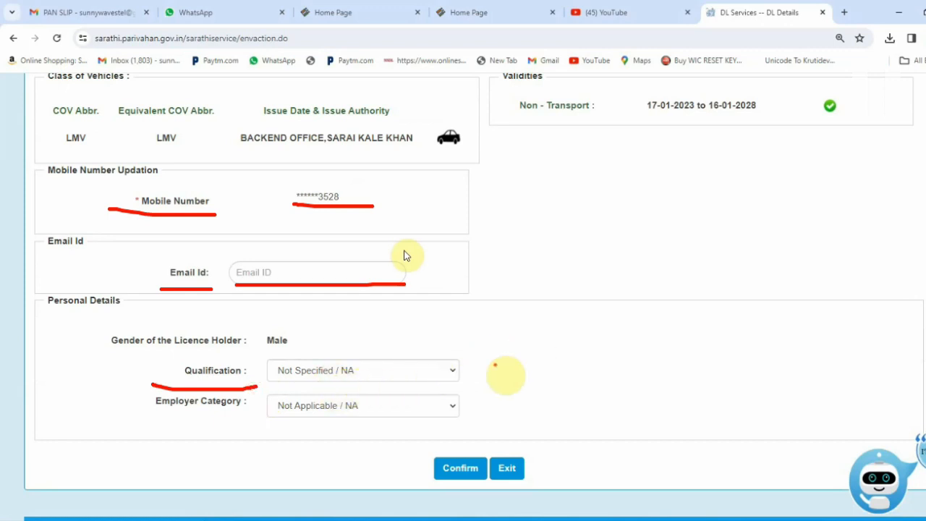
left_click_drag(441, 361, 516, 345)
Set Qualification to '10+2 or Equivalent' and confirm the details, accepting the alert
left_click(318, 370)
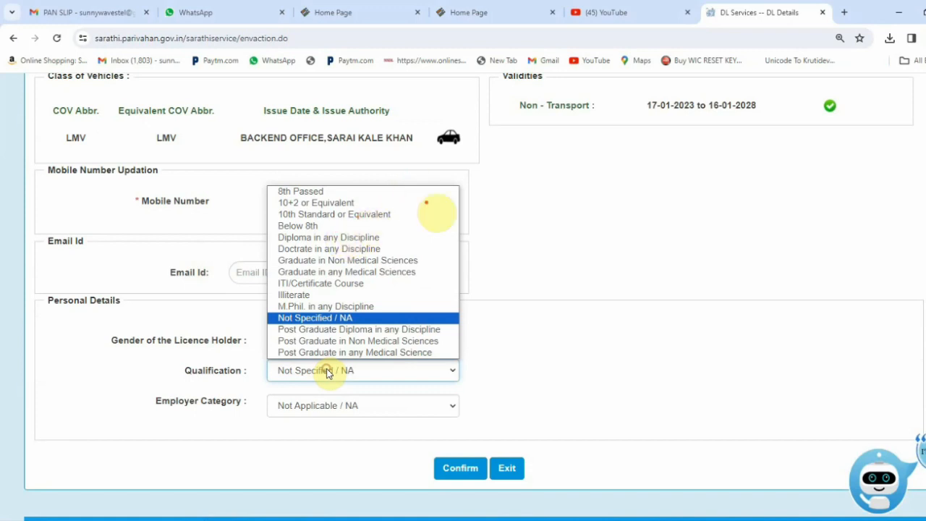
left_click(317, 202)
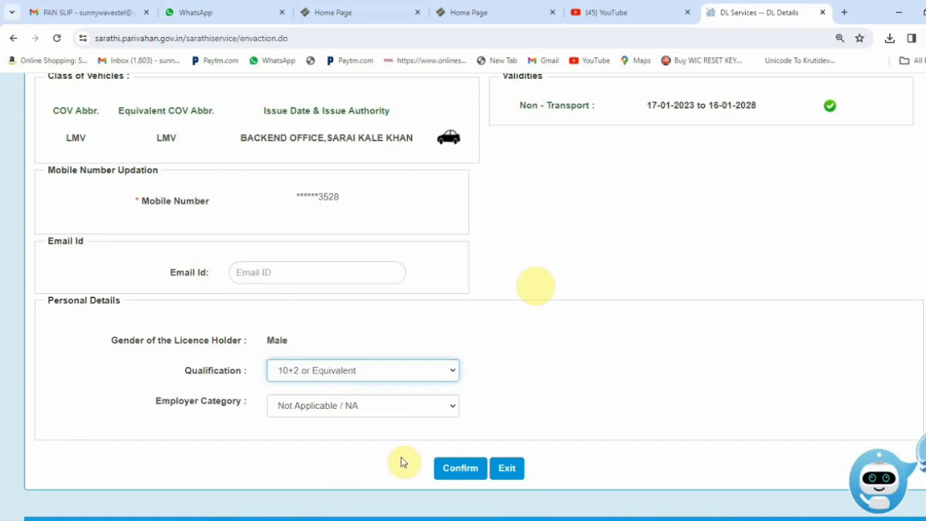
left_click(449, 470)
left_click(586, 186)
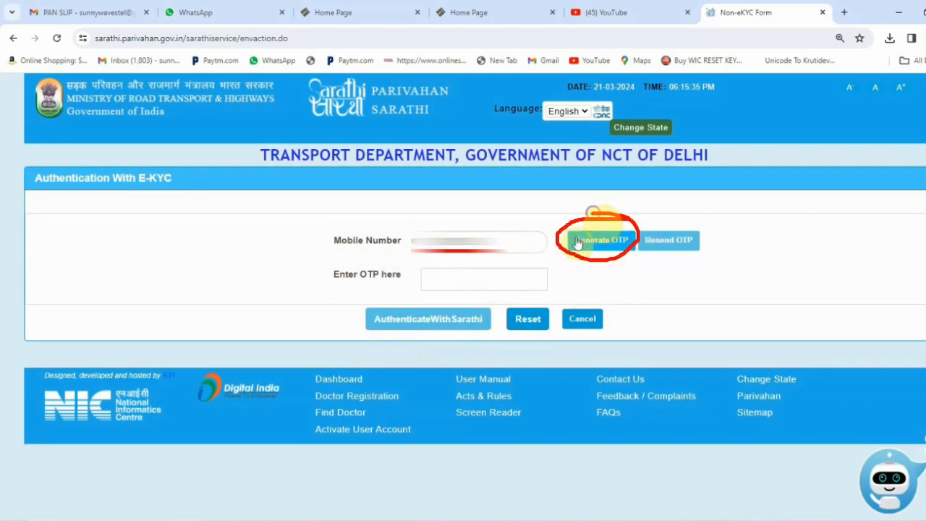
Generate an OTP to the registered mobile, enter the received code, and authenticate with Sarathi
left_click(577, 244)
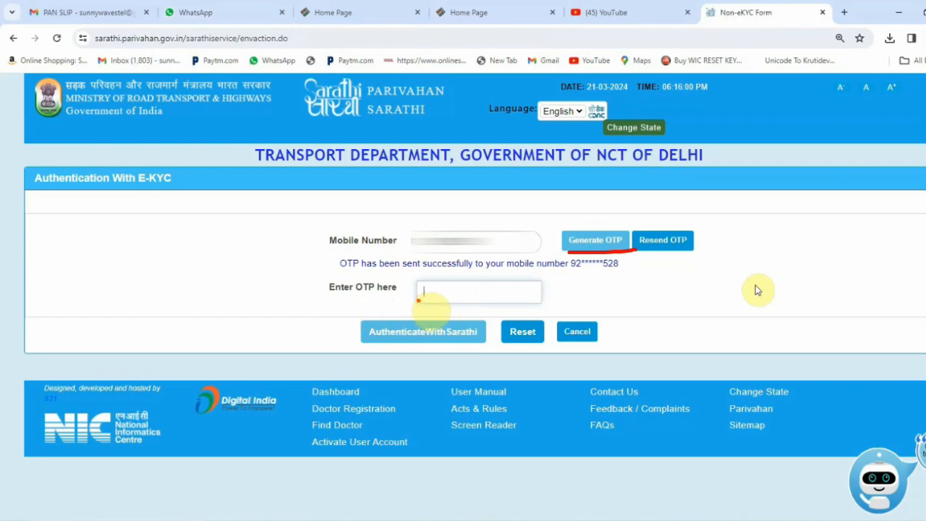
mouse_move(418, 300)
left_mouse_down()
mouse_move(521, 293)
mouse_move(409, 282)
mouse_move(429, 305)
left_mouse_up()
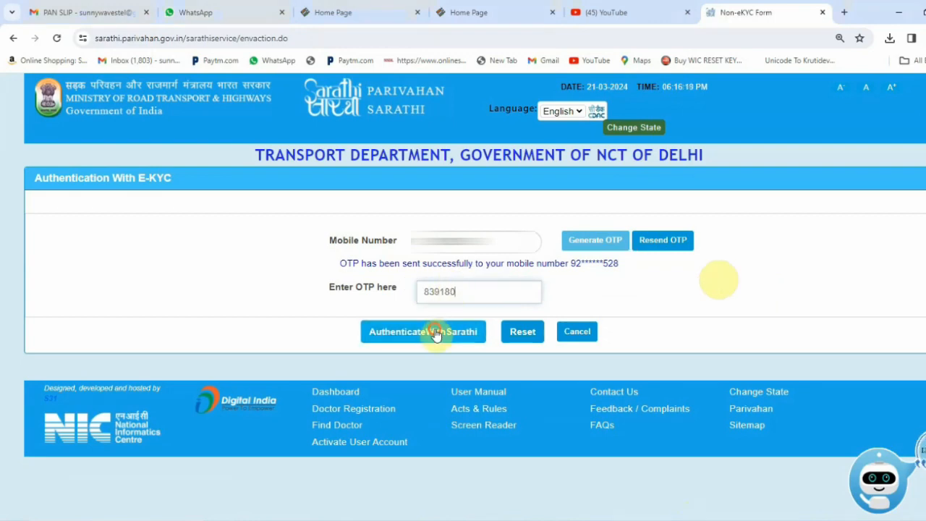
left_click(437, 333)
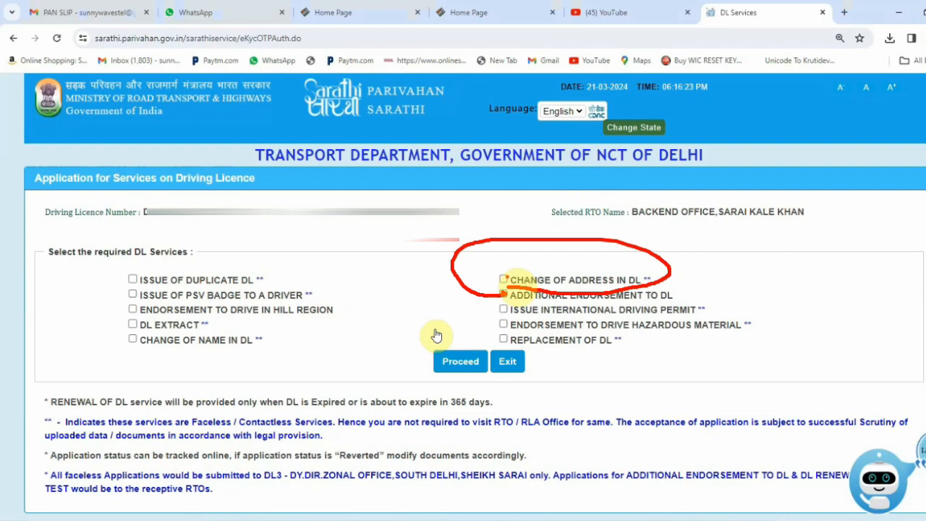
Select the Change of Address in DL service and proceed to its address form
left_click(503, 279)
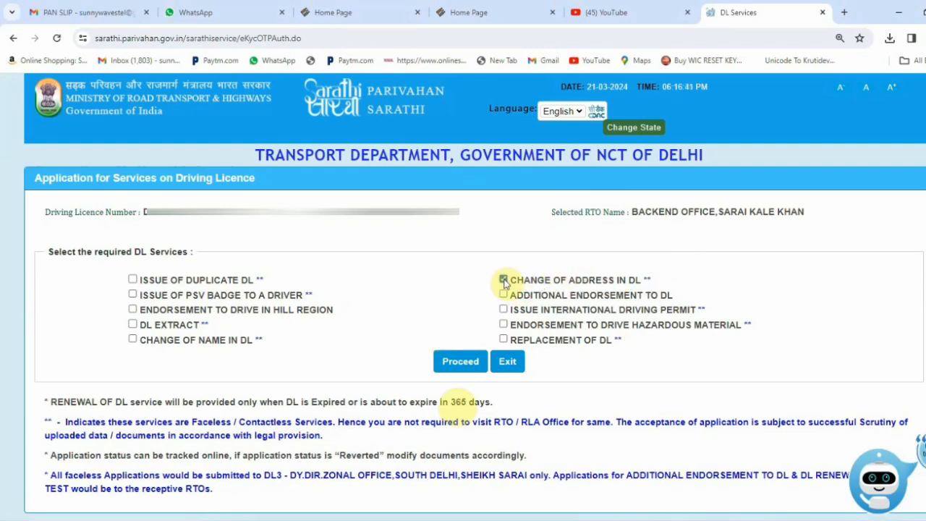
left_click(450, 369)
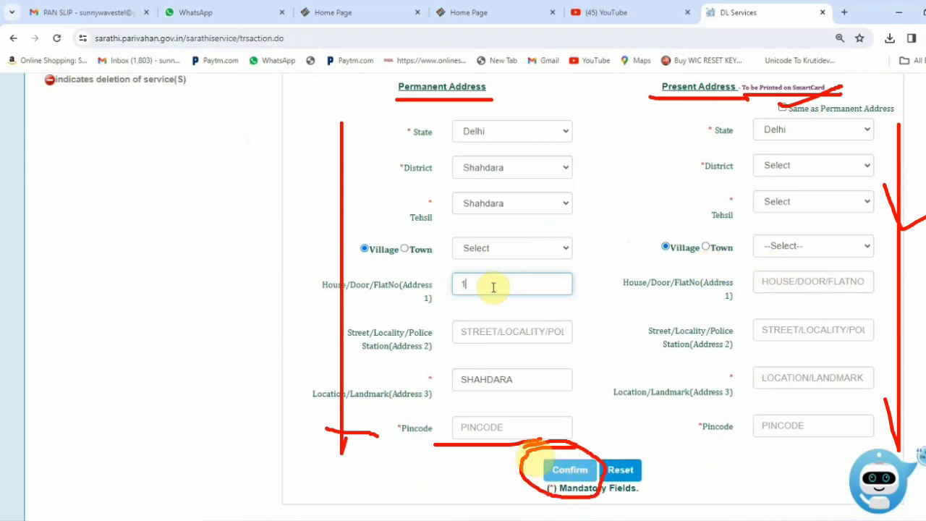
Submit the permanent address with District and Tehsil Shahdara and landmark SHAHDARA
key("Return")
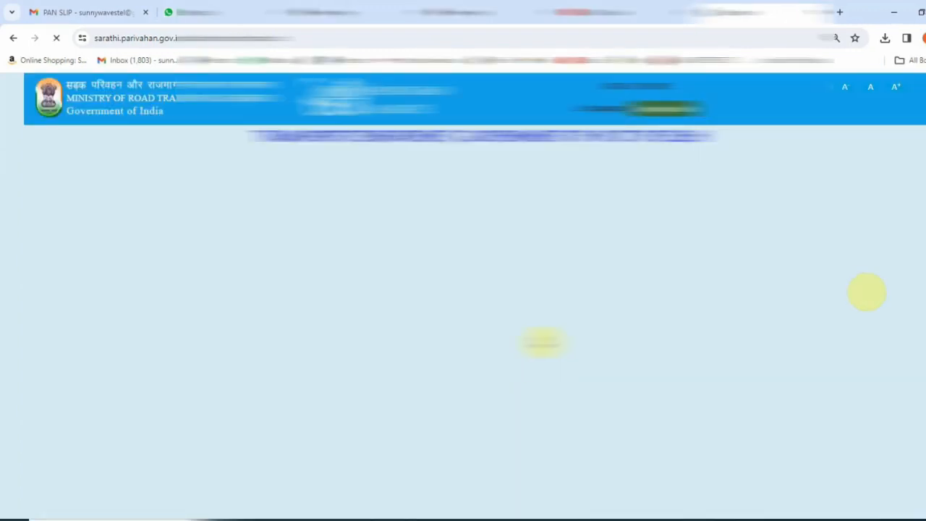
Complete and submit the Form1 physical-fitness self-declaration, then acknowledge the success notices
scroll(867, 292, "down", 5)
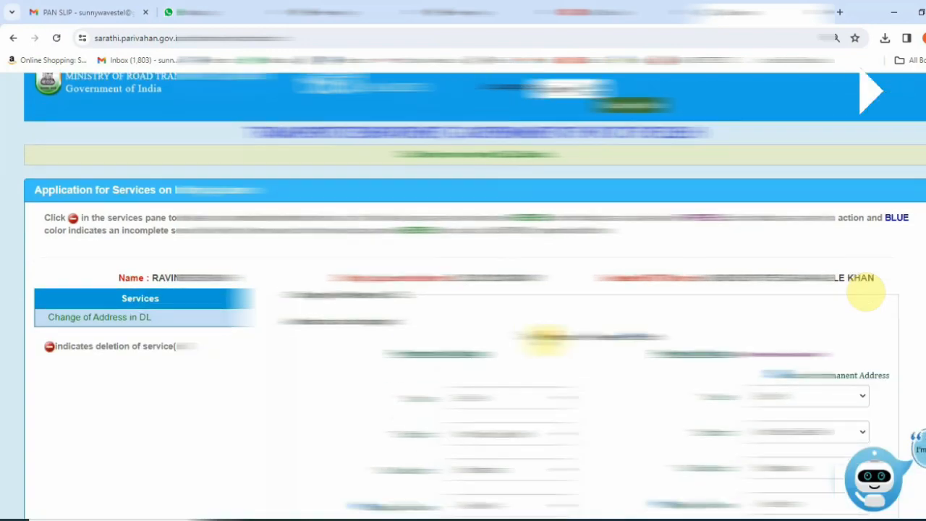
scroll(546, 340, "down", 5)
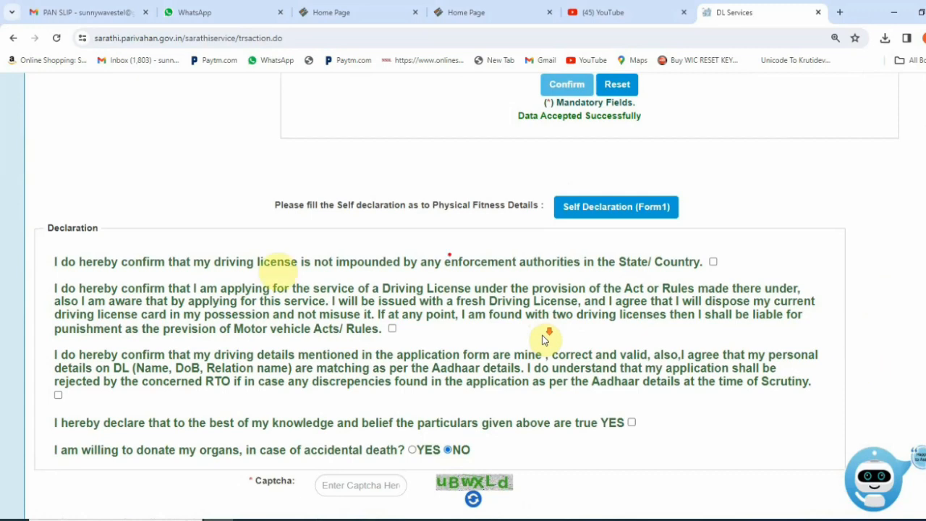
left_click_drag(259, 225, 525, 224)
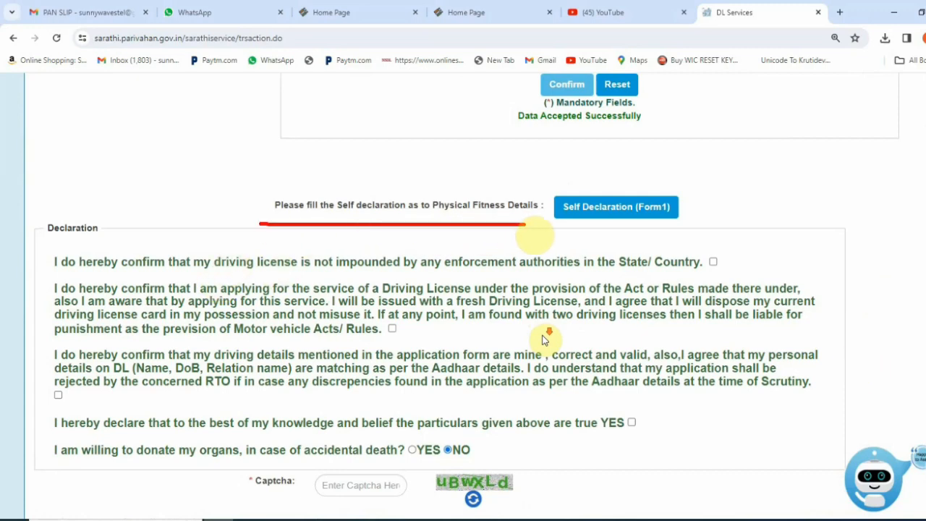
mouse_move(637, 185)
left_mouse_down()
mouse_move(599, 246)
mouse_move(719, 204)
mouse_move(600, 171)
left_mouse_up()
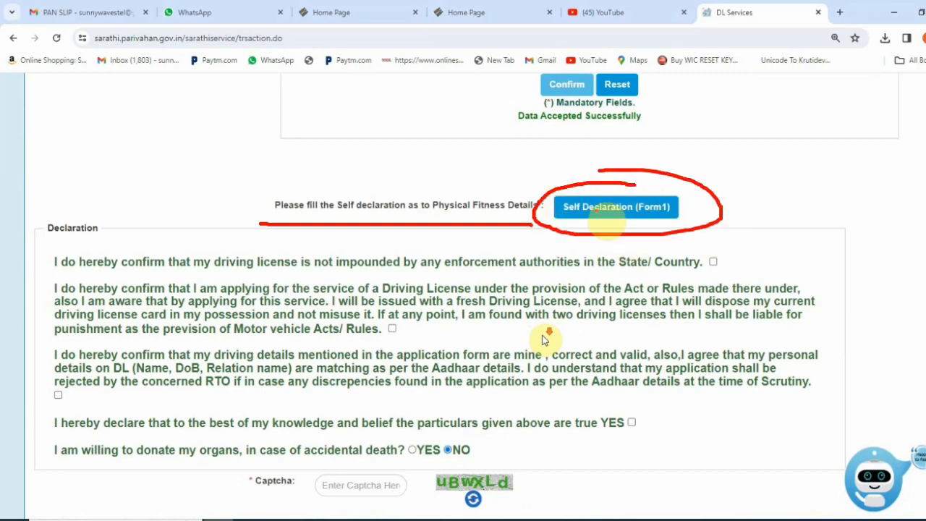
left_click(599, 209)
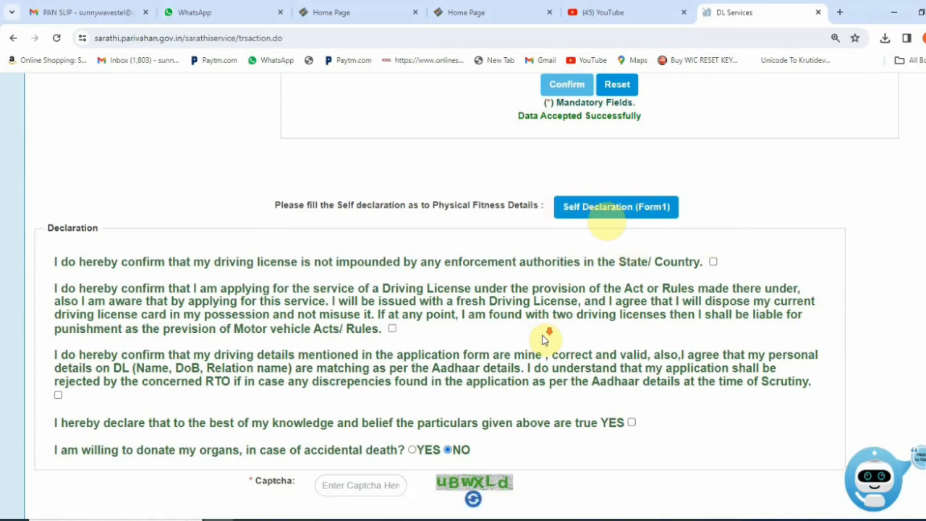
left_click(746, 11)
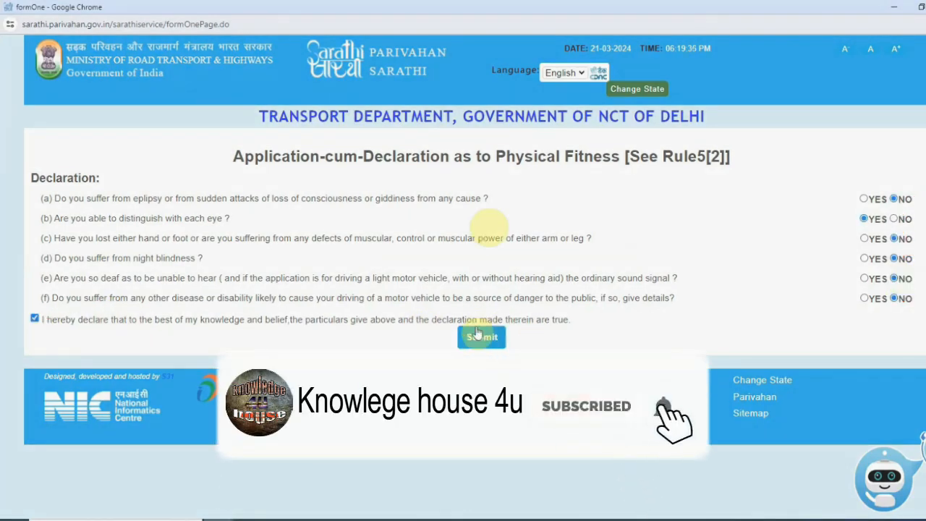
left_click(480, 338)
left_click(533, 96)
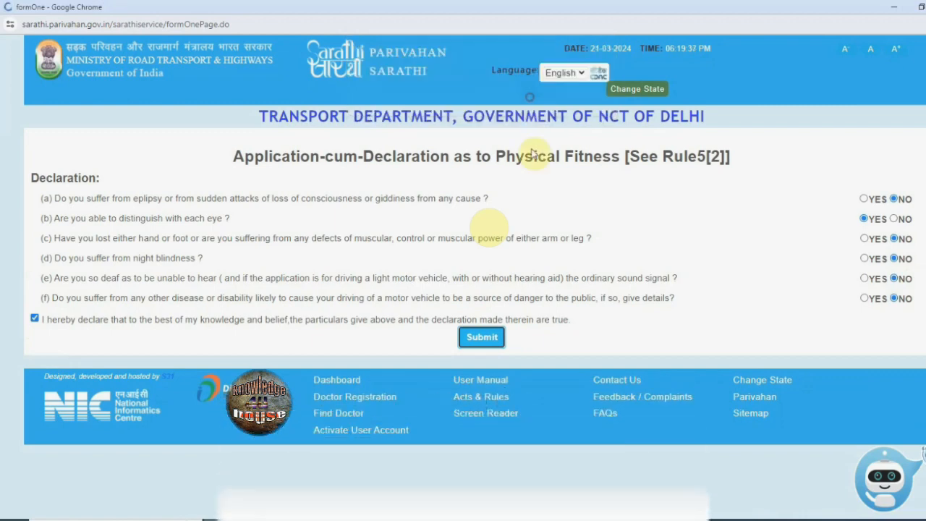
left_click(483, 187)
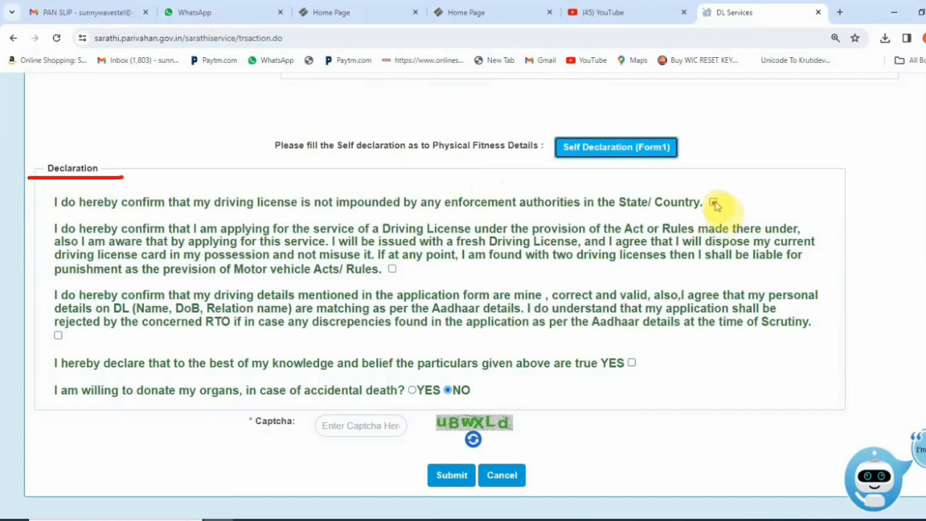
Tick the remaining declaration, decline organ donation, and acknowledge the successful submission
left_click(713, 203)
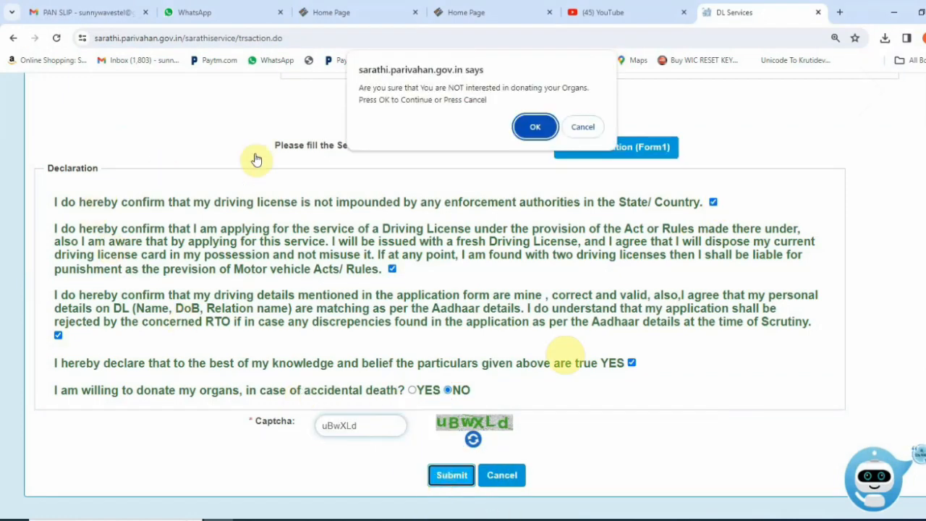
left_click(532, 123)
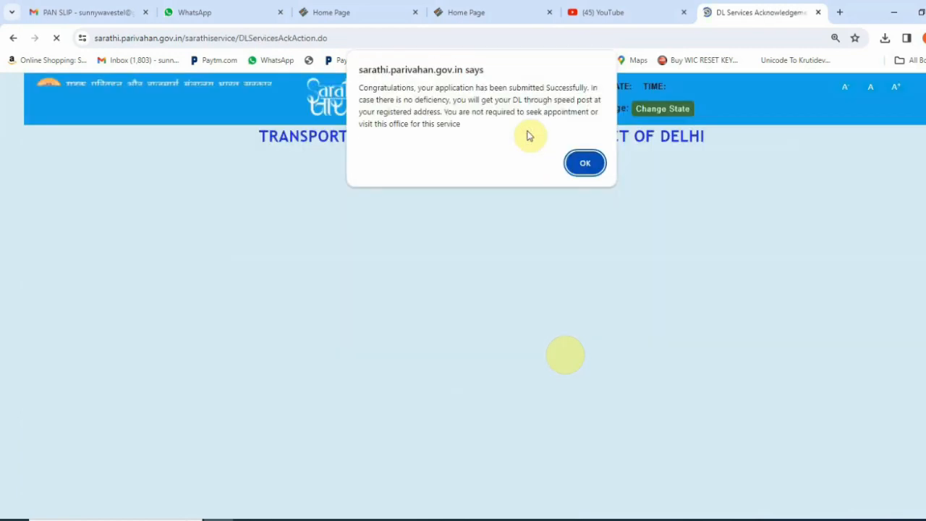
left_click(585, 163)
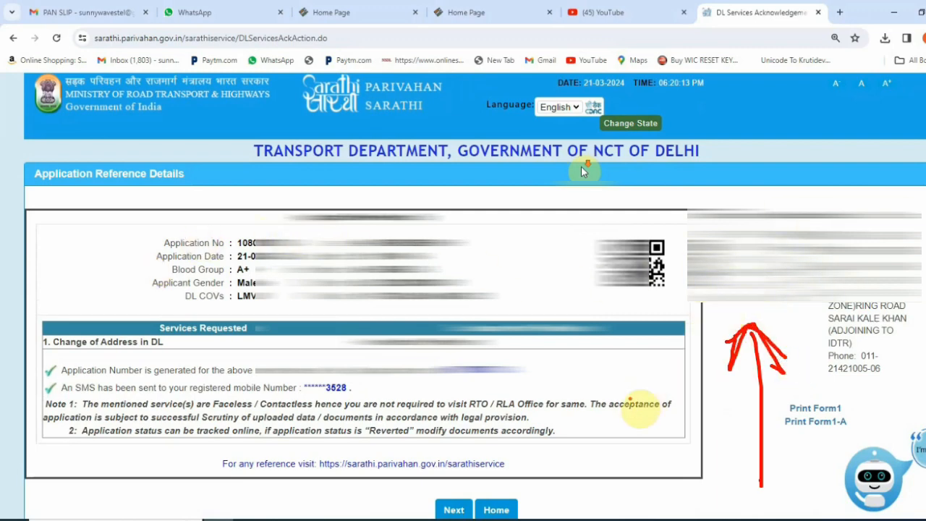
Look up the application by number and date of birth, entering the captcha to view its status
scroll(658, 283, "down", 1)
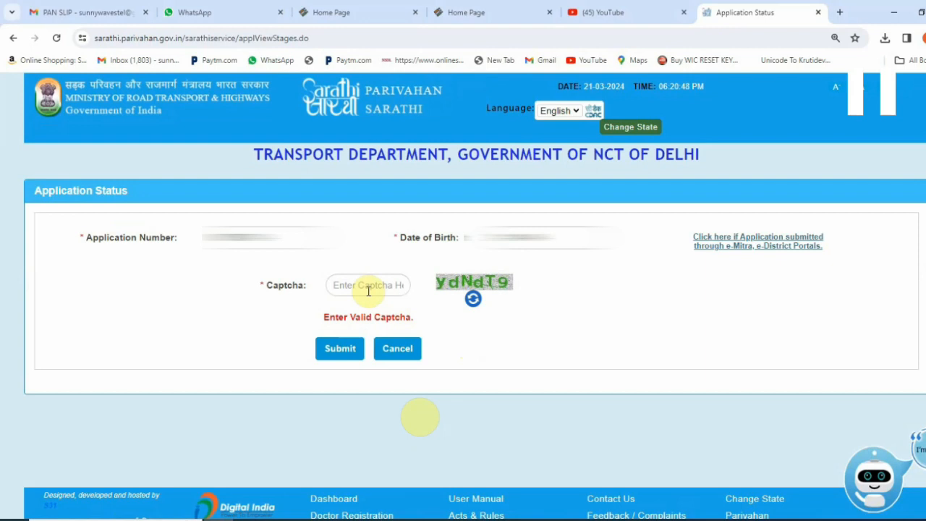
left_click_drag(202, 255, 298, 256)
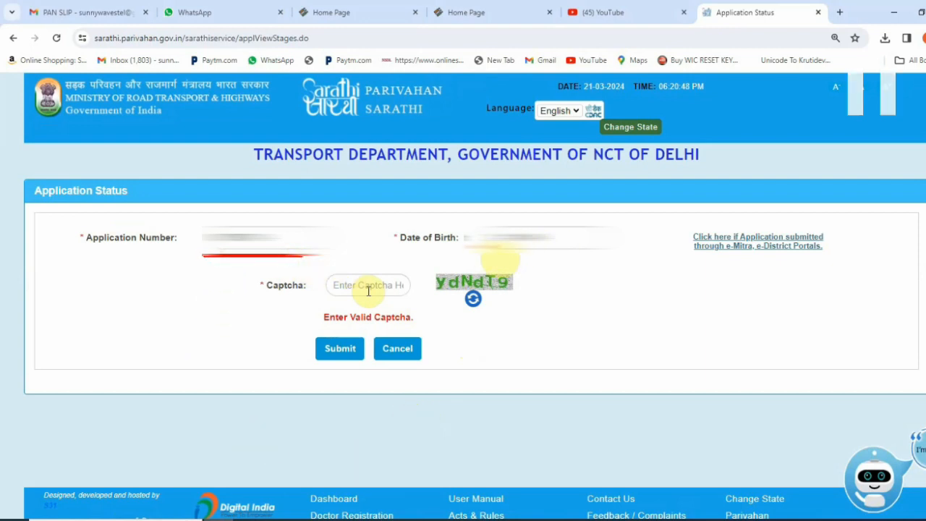
left_click_drag(471, 249, 578, 249)
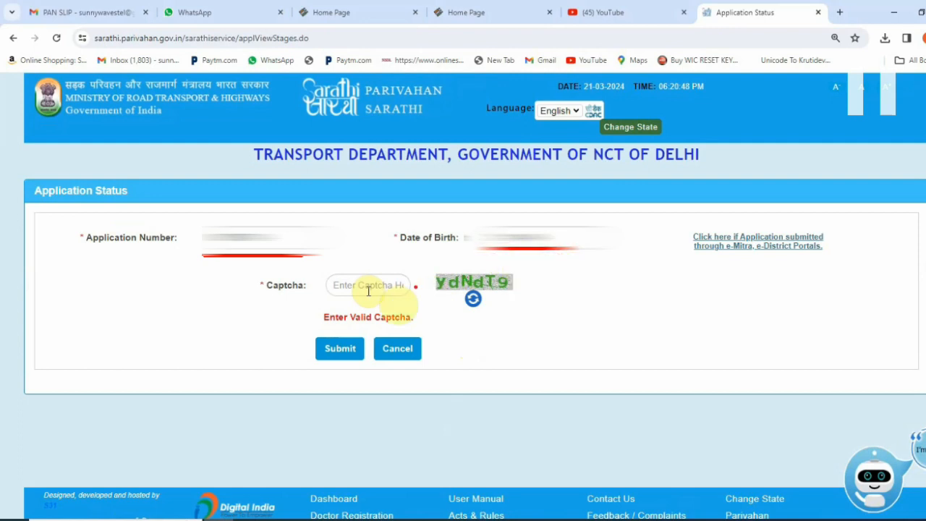
mouse_move(482, 263)
left_mouse_down()
mouse_move(432, 270)
mouse_move(422, 255)
mouse_move(342, 289)
mouse_move(334, 258)
mouse_move(324, 268)
left_mouse_up()
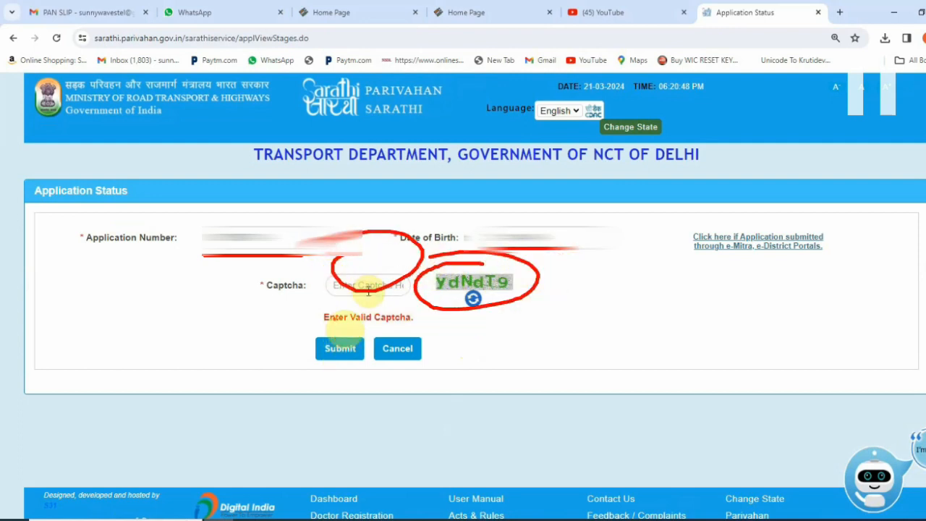
mouse_move(340, 318)
left_mouse_down()
mouse_move(300, 366)
mouse_move(372, 327)
mouse_move(285, 308)
left_mouse_up()
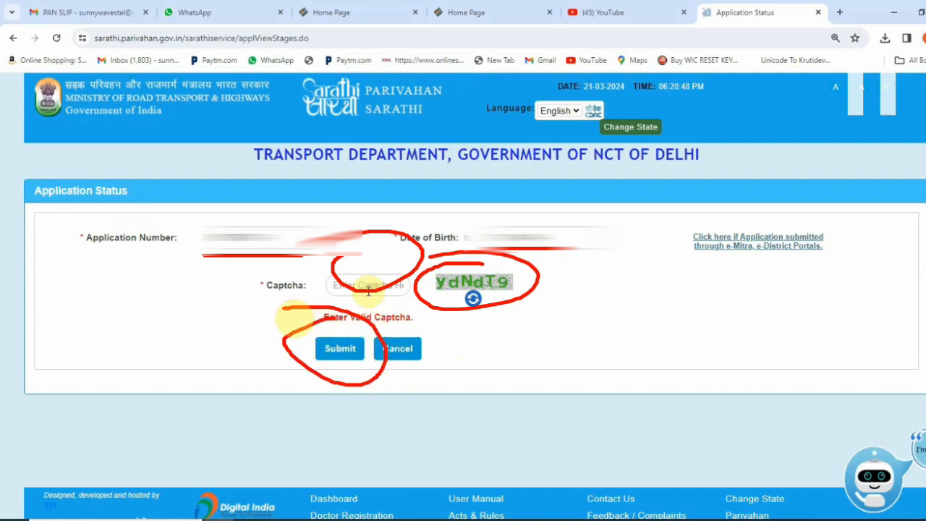
left_click(369, 286)
type("ydNdT9")
key("Return")
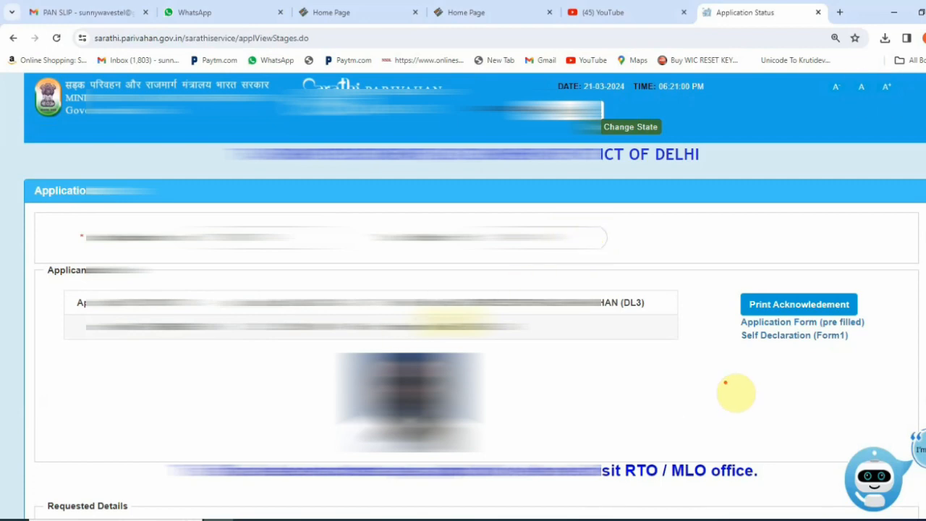
With SERVICES ON DL completed, continue to the pending UPLOAD DOCUMENTS stage
scroll(132, 331, "down", 5)
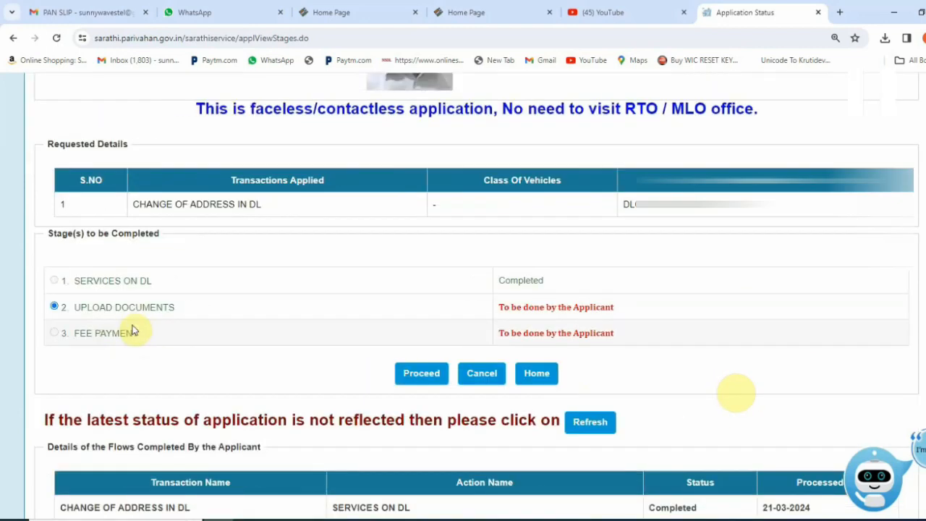
left_click_drag(68, 293, 219, 293)
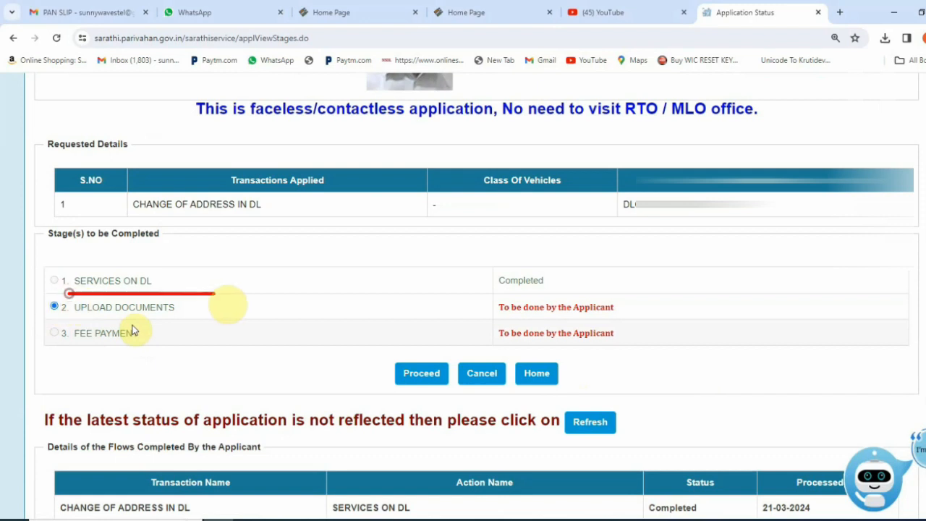
mouse_move(548, 270)
left_mouse_down()
mouse_move(623, 283)
mouse_move(896, 239)
left_mouse_up()
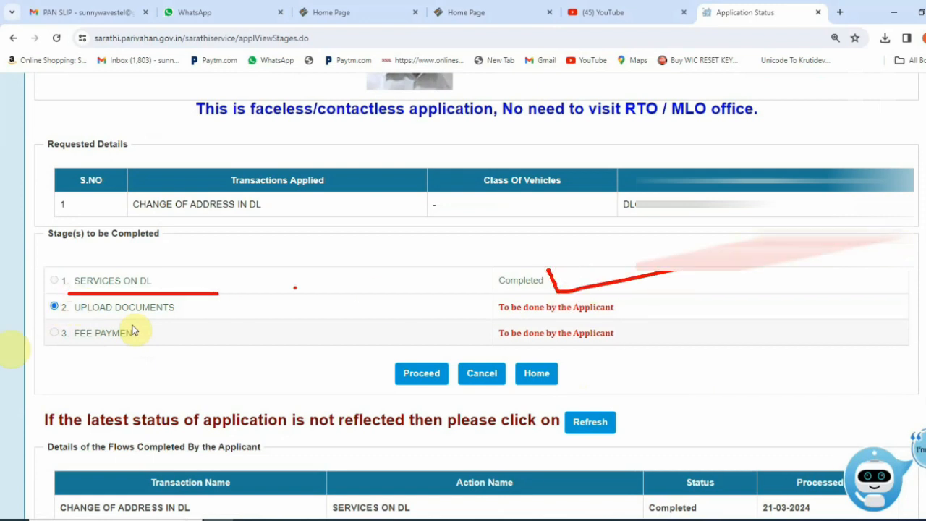
left_click_drag(42, 320, 199, 319)
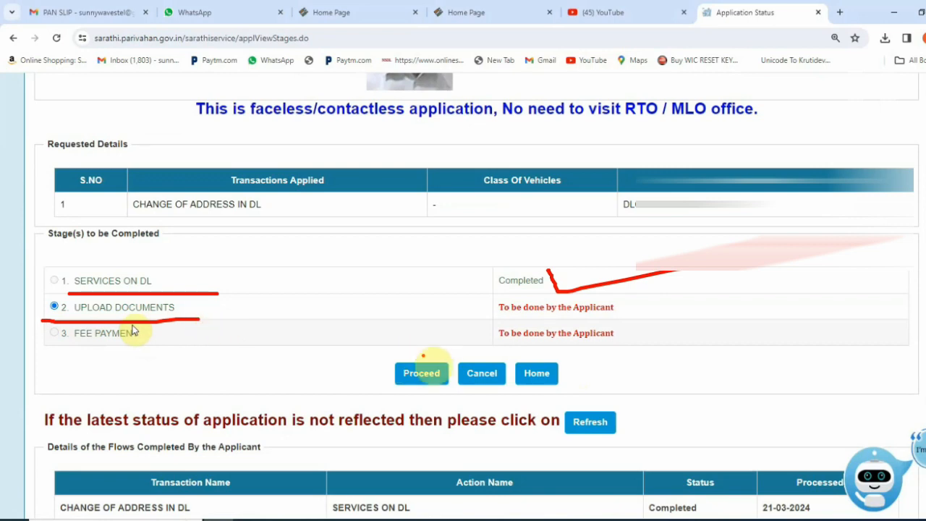
mouse_move(439, 350)
left_mouse_down()
mouse_move(380, 397)
mouse_move(442, 352)
mouse_move(384, 339)
left_mouse_up()
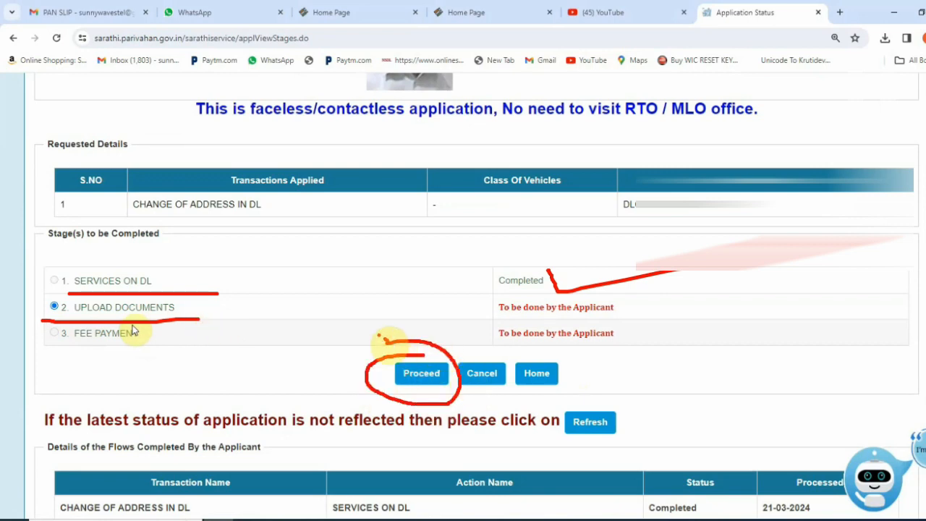
left_click(421, 372)
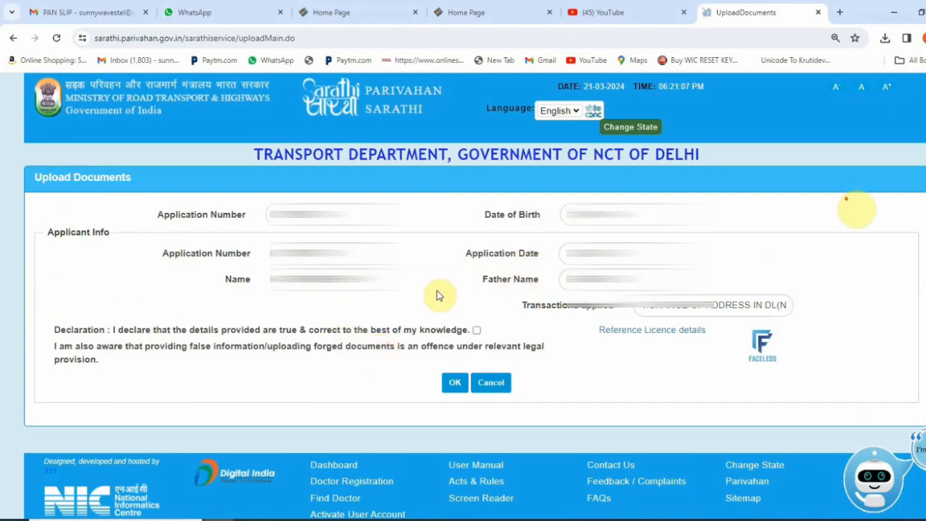
Accept the upload-documents declaration and confirm it with OK
left_click_drag(54, 334, 403, 335)
left_click_drag(474, 331, 519, 315)
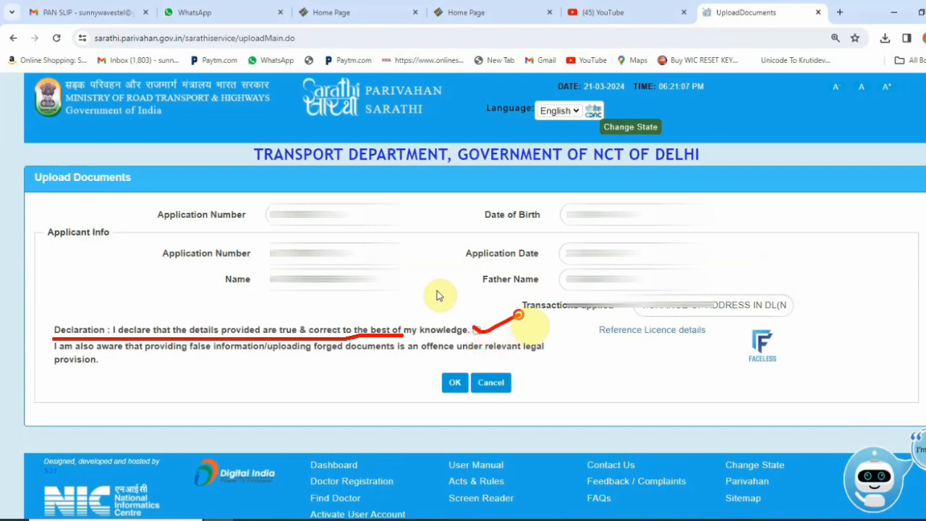
mouse_move(450, 364)
left_mouse_down()
mouse_move(435, 378)
mouse_move(493, 380)
mouse_move(418, 356)
left_mouse_up()
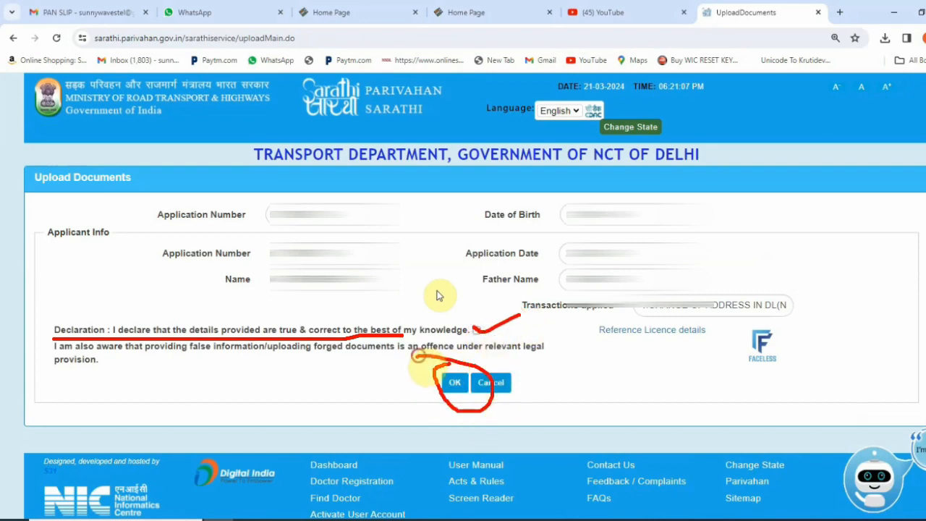
left_click(477, 329)
left_click(455, 382)
Choose Address Proof (Present) as the document, with Aadhar Card With DOB as proof
scroll(437, 296, "down", 2)
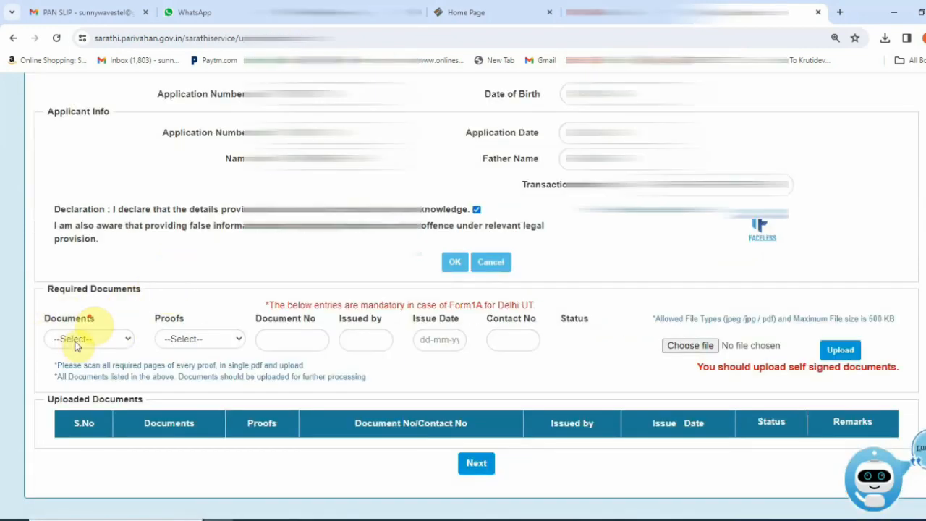
left_click_drag(94, 312, 163, 293)
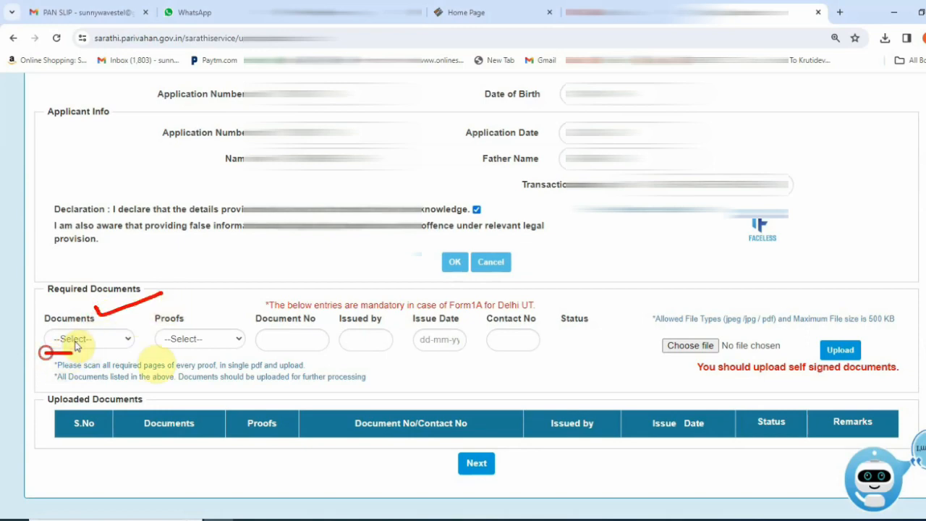
left_click_drag(44, 354, 164, 354)
scroll(76, 345, "down", 1)
left_click(87, 279)
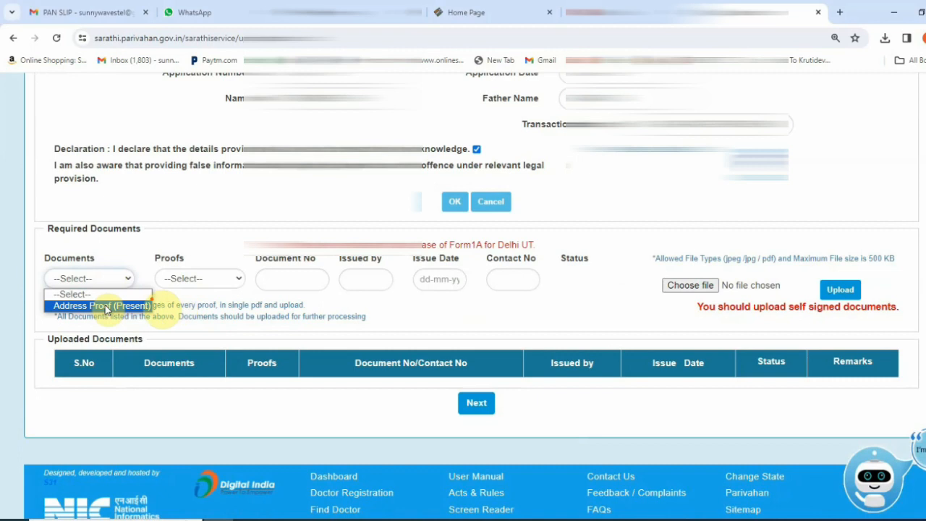
left_click_drag(154, 299, 223, 305)
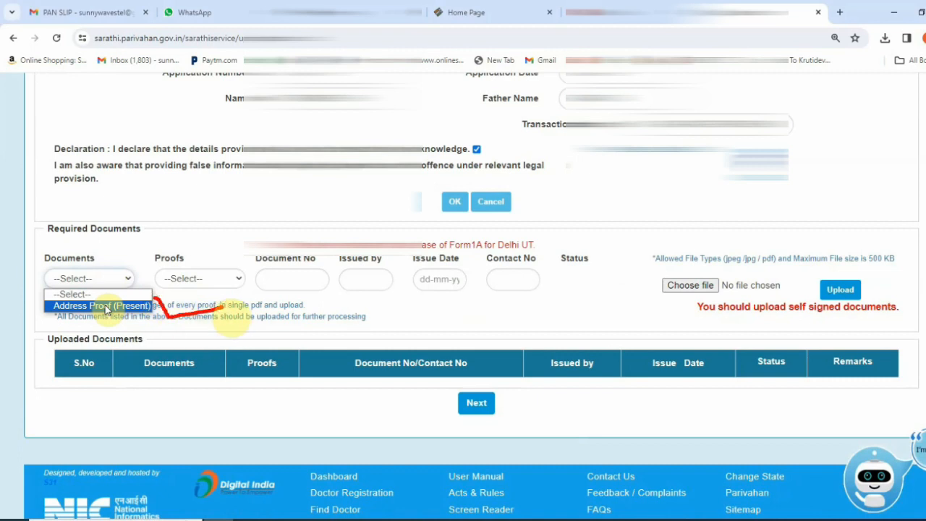
left_click(106, 306)
left_click(201, 282)
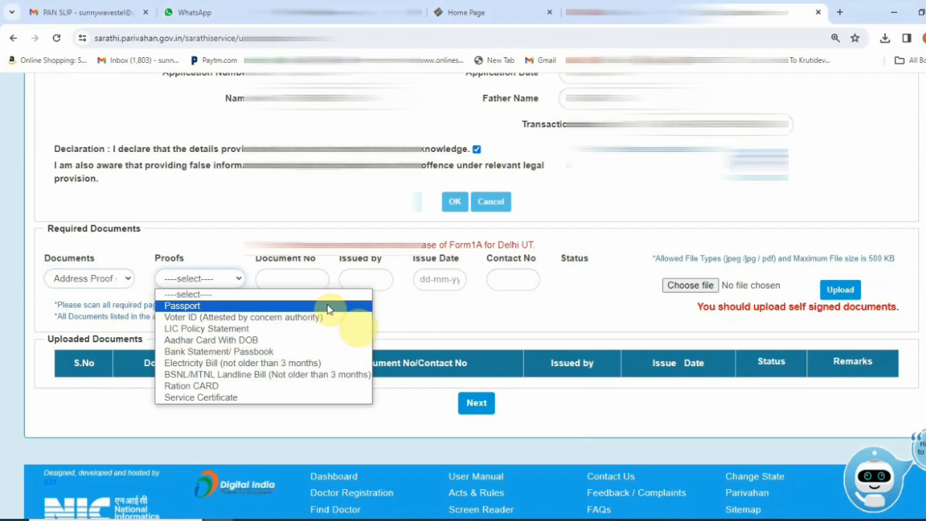
left_click(238, 340)
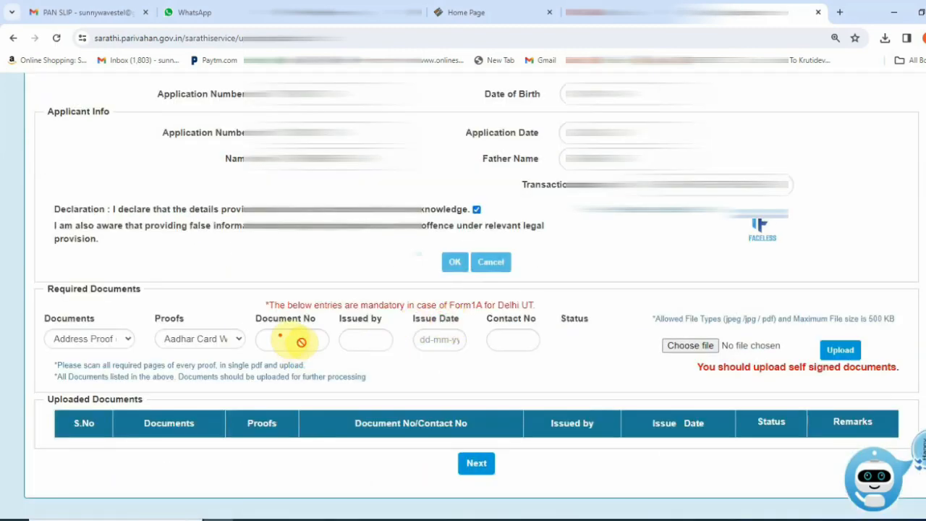
Upload the Aadhar address-proof file, under 500 KB, and confirm it
left_click_drag(258, 327, 456, 327)
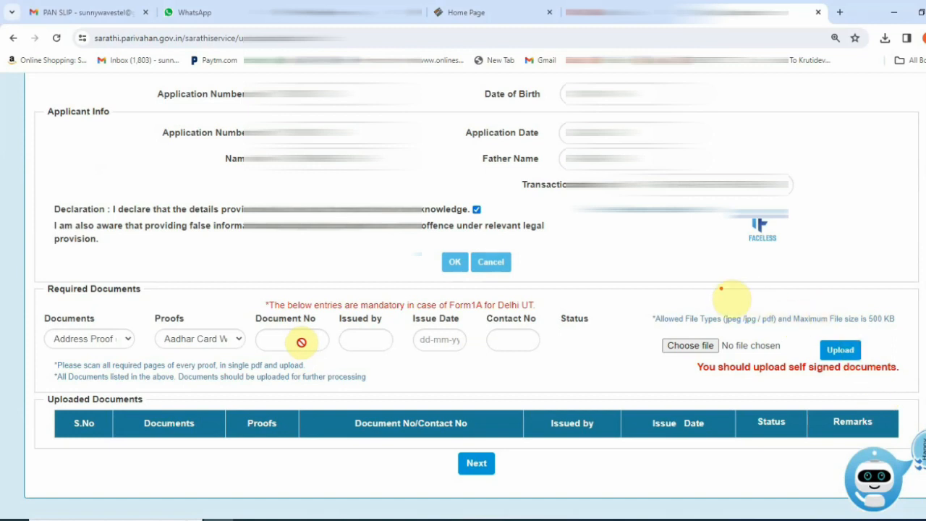
left_click_drag(728, 292, 832, 288)
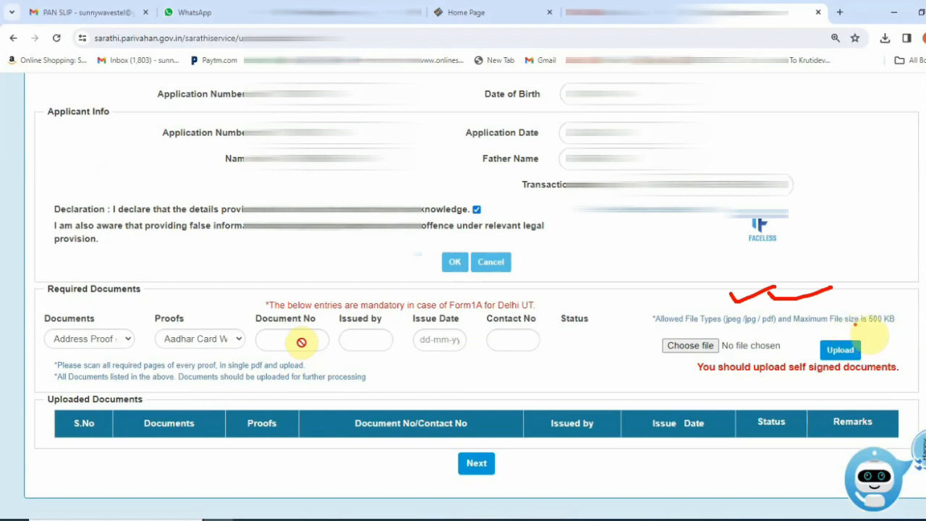
mouse_move(898, 302)
left_mouse_down()
mouse_move(913, 322)
mouse_move(909, 337)
mouse_move(890, 304)
left_mouse_up()
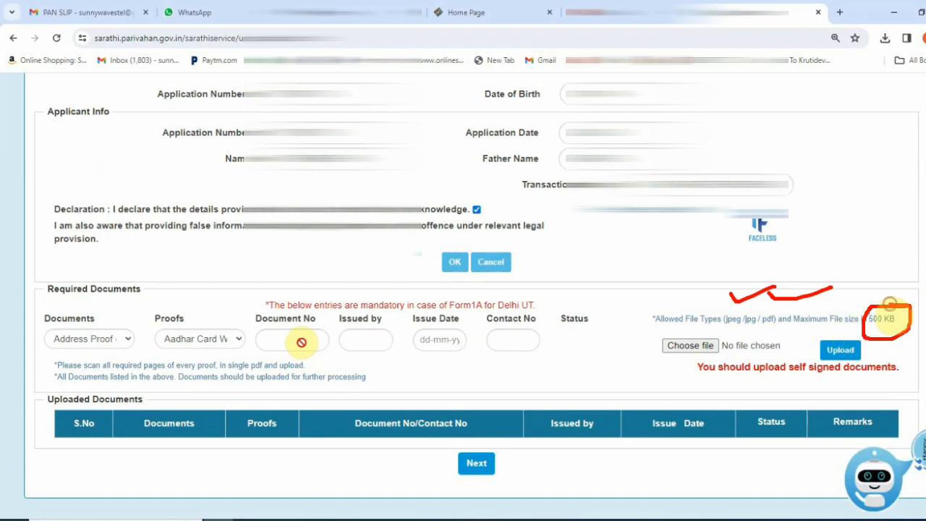
left_click_drag(686, 385, 900, 385)
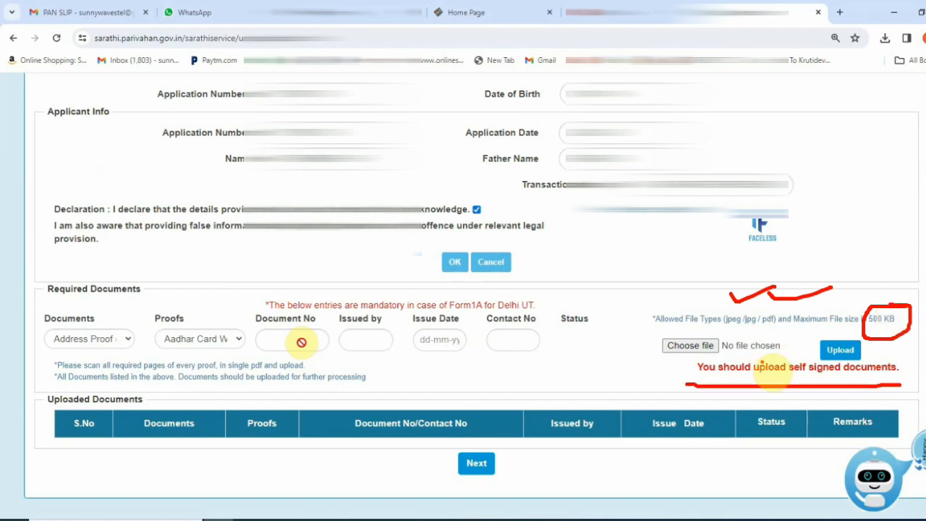
mouse_move(714, 326)
left_mouse_down()
mouse_move(669, 356)
mouse_move(724, 385)
mouse_move(697, 312)
left_mouse_up()
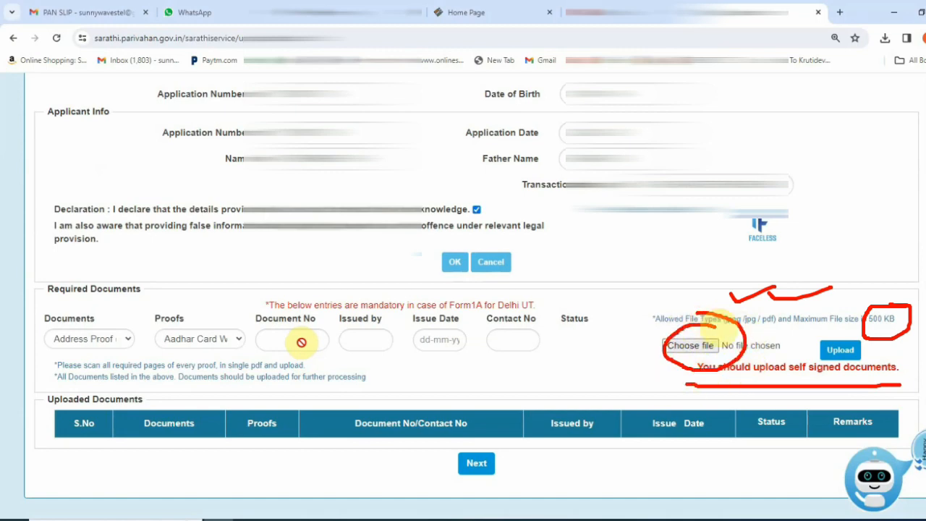
left_click_drag(825, 334, 857, 330)
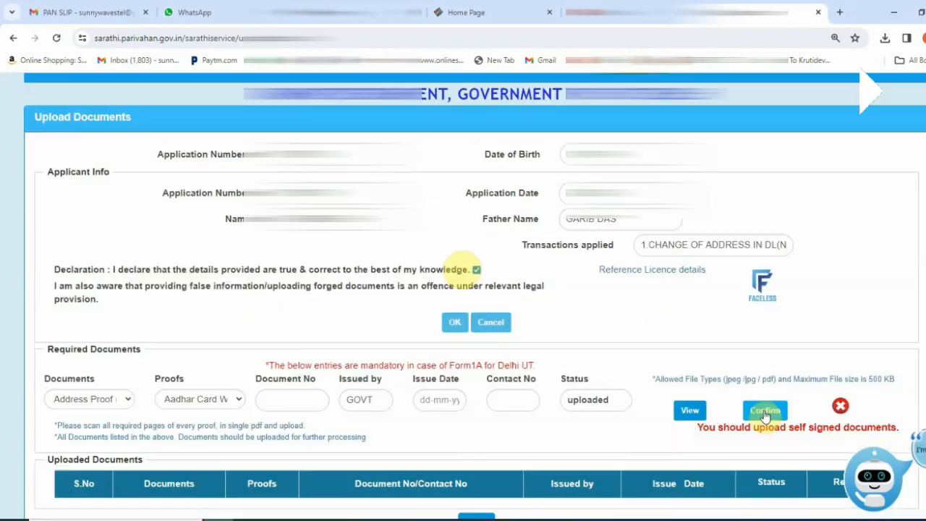
left_click(765, 411)
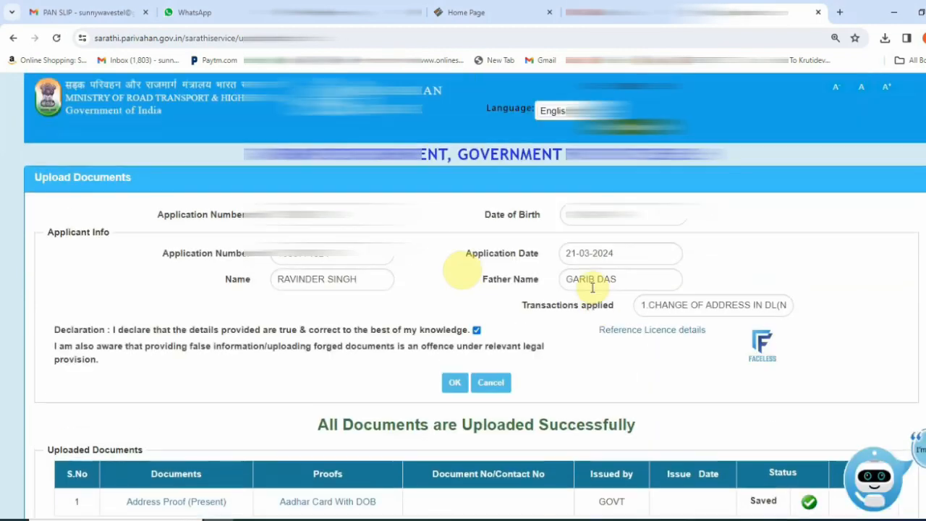
Check the address proof row reads Saved, then move on to the Application Status lookup
scroll(506, 333, "down", 2)
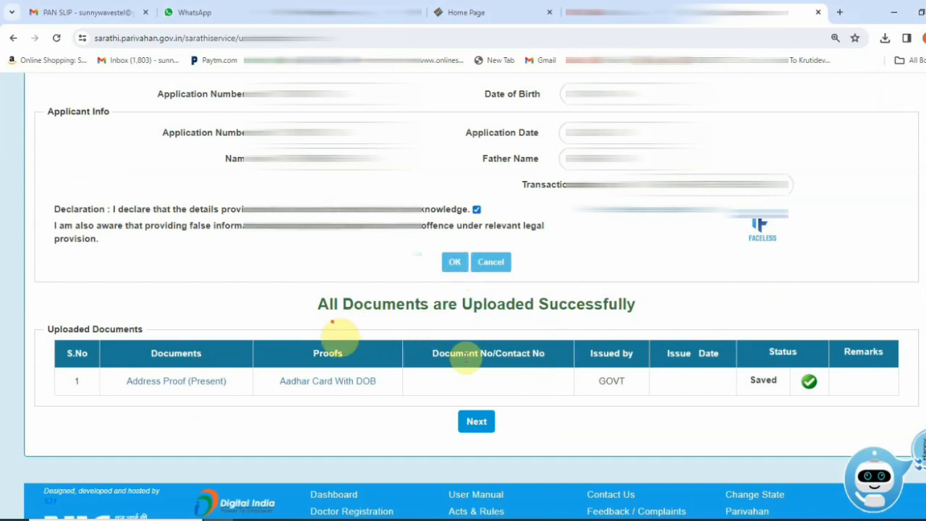
left_click_drag(334, 328, 703, 328)
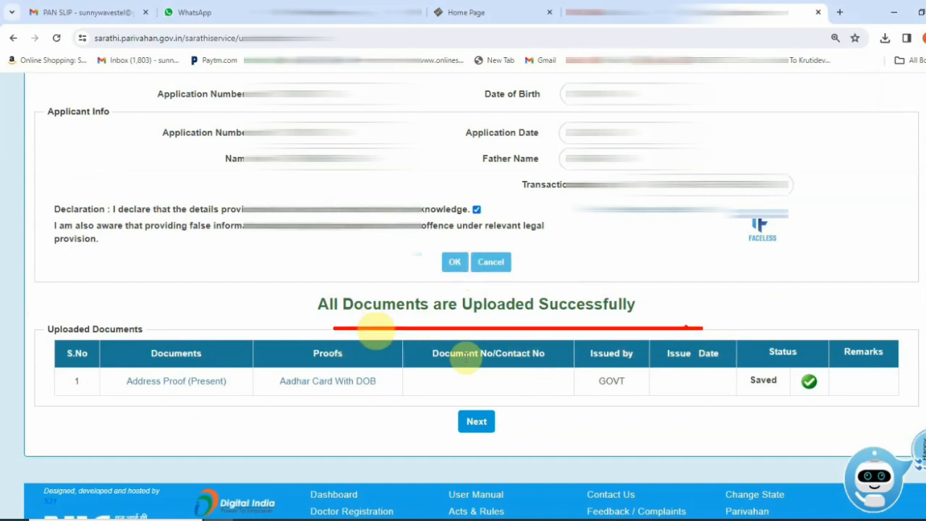
left_click_drag(133, 402, 419, 402)
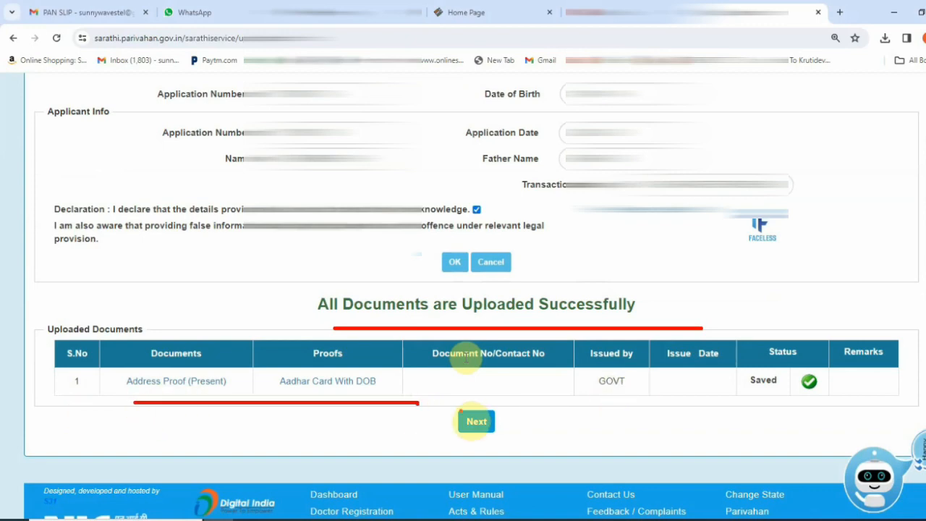
mouse_move(505, 404)
left_mouse_down()
mouse_move(438, 441)
mouse_move(486, 389)
left_mouse_up()
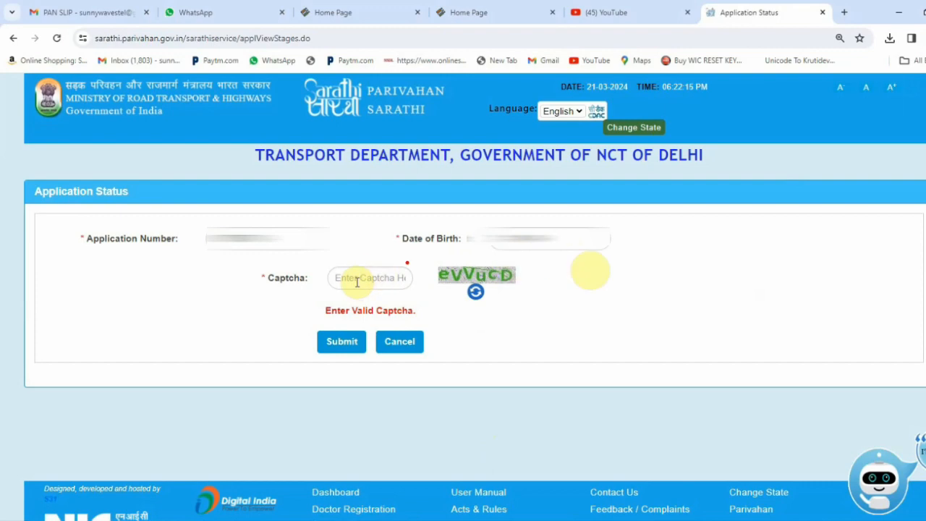
Submit the status lookup with the application number, date of birth and captcha
left_click_drag(172, 259, 313, 260)
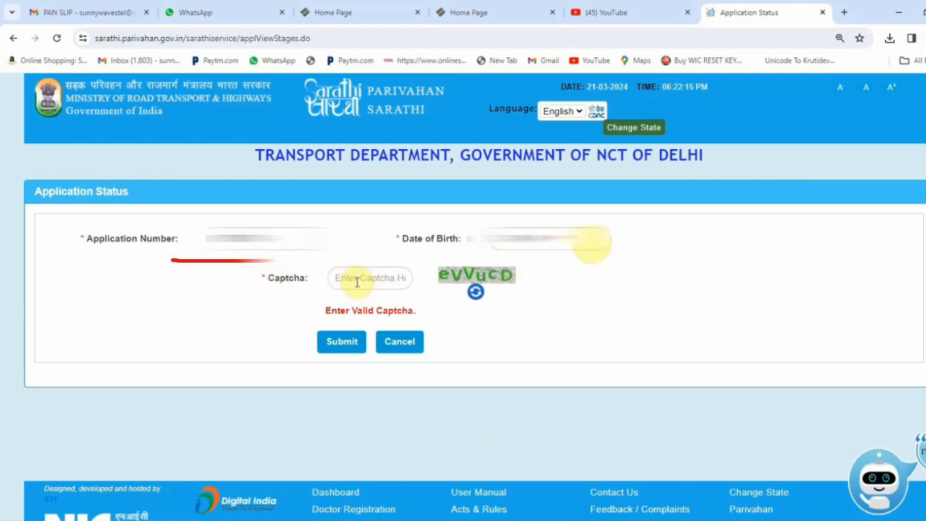
left_click_drag(472, 253, 576, 252)
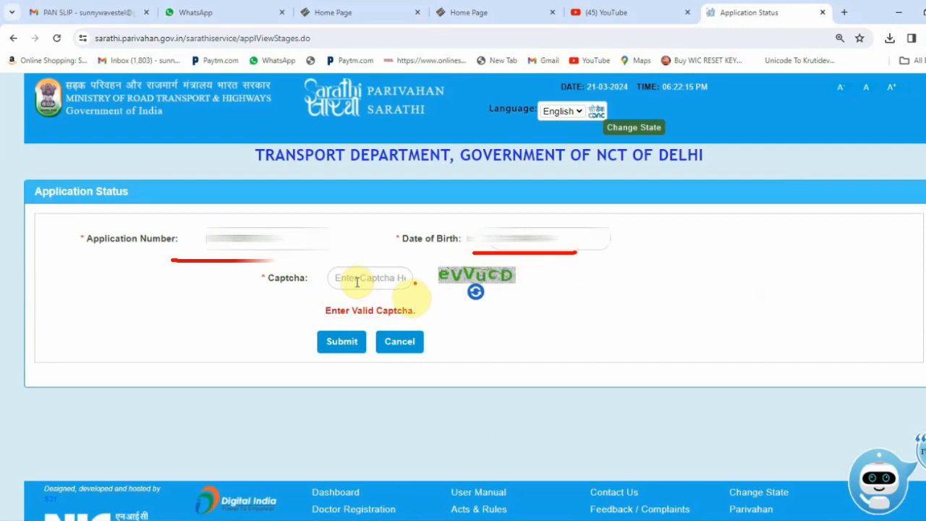
mouse_move(467, 252)
left_mouse_down()
mouse_move(437, 261)
mouse_move(541, 311)
mouse_move(419, 222)
left_mouse_up()
mouse_move(356, 262)
left_mouse_down()
mouse_move(339, 266)
mouse_move(391, 295)
mouse_move(334, 259)
left_mouse_up()
mouse_move(346, 313)
left_mouse_down()
mouse_move(348, 374)
mouse_move(290, 302)
left_mouse_up()
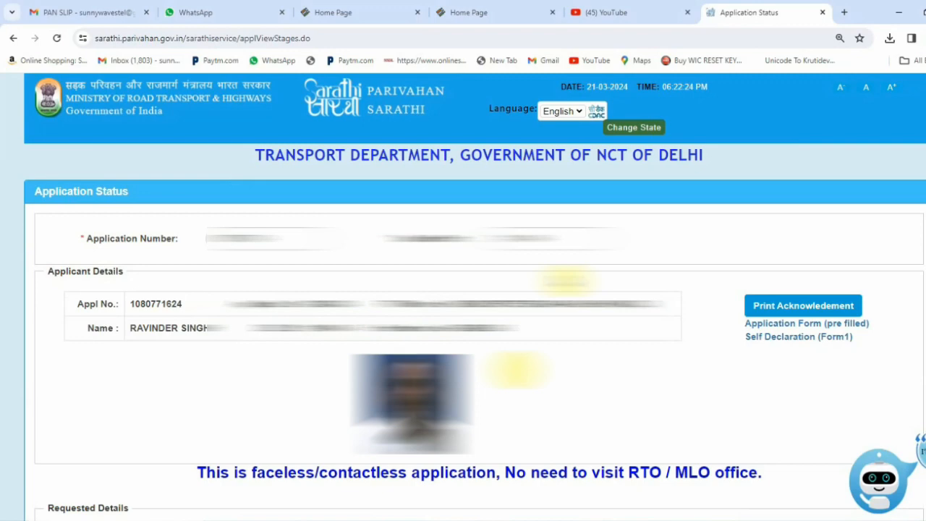
With the first two stages completed, proceed to the pending FEE PAYMENT stage
scroll(515, 371, "down", 5)
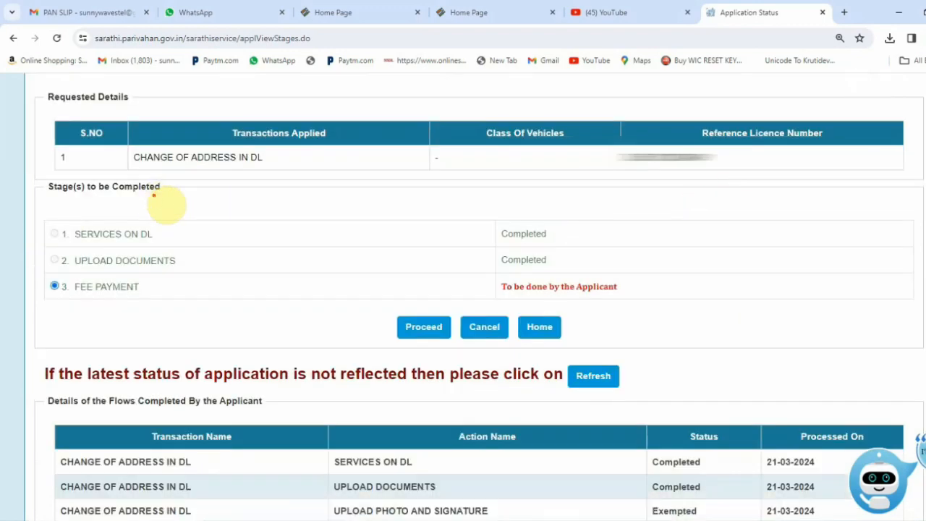
left_click_drag(571, 226, 631, 220)
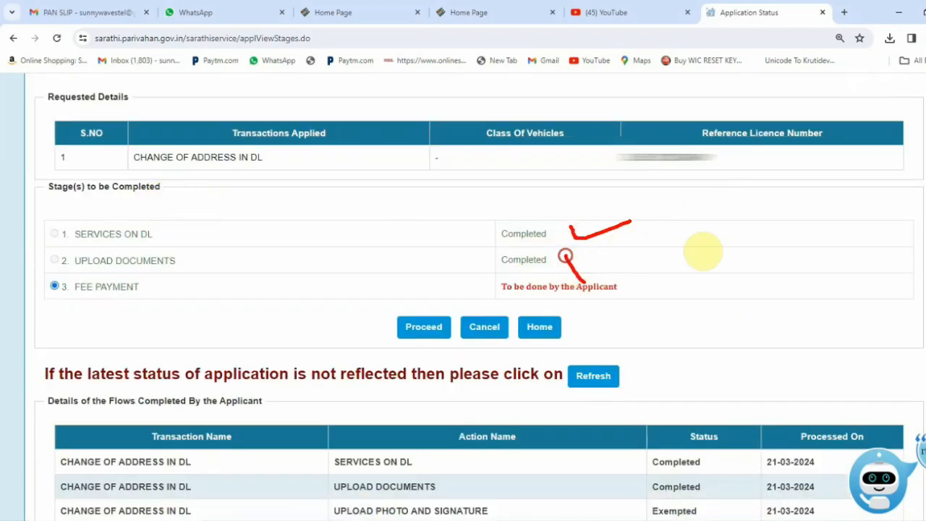
left_click_drag(569, 256, 704, 235)
left_click_drag(41, 297, 194, 297)
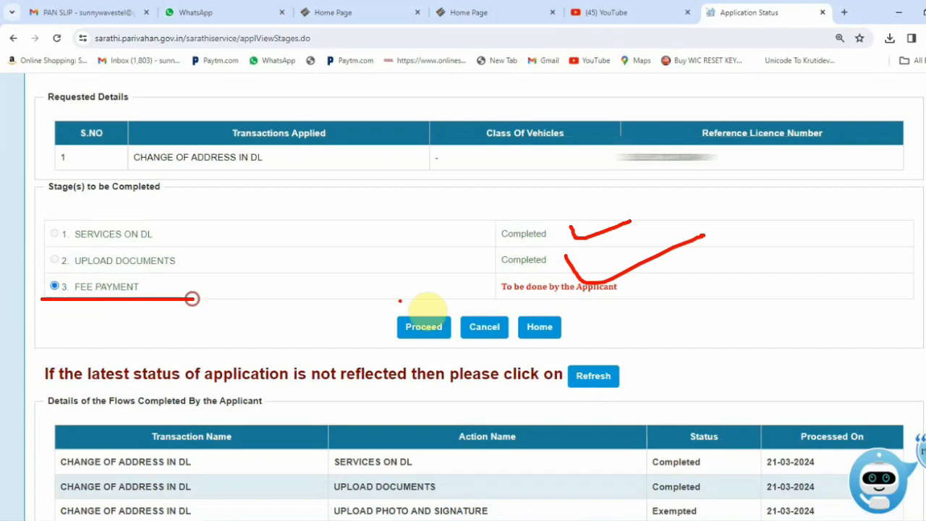
mouse_move(439, 307)
left_mouse_down()
mouse_move(405, 355)
mouse_move(438, 308)
mouse_move(383, 290)
left_mouse_up()
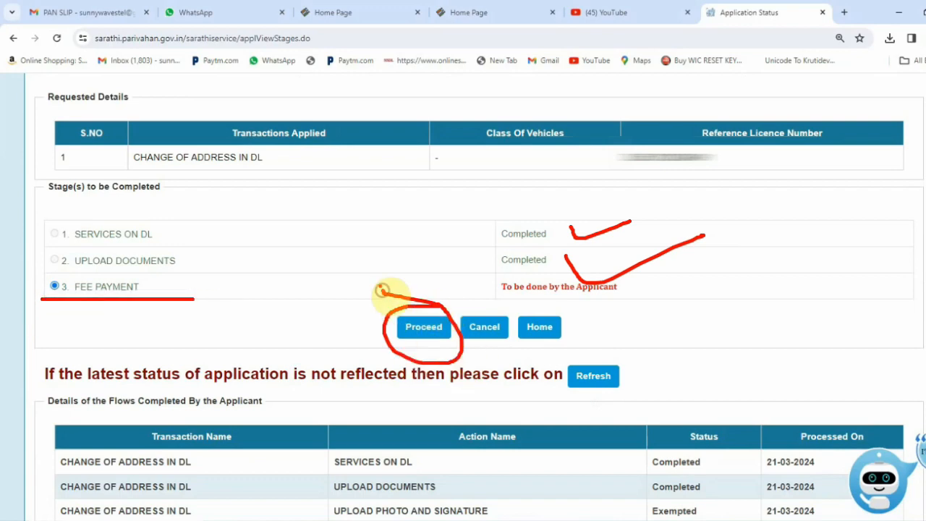
key("Escape")
left_click(424, 275)
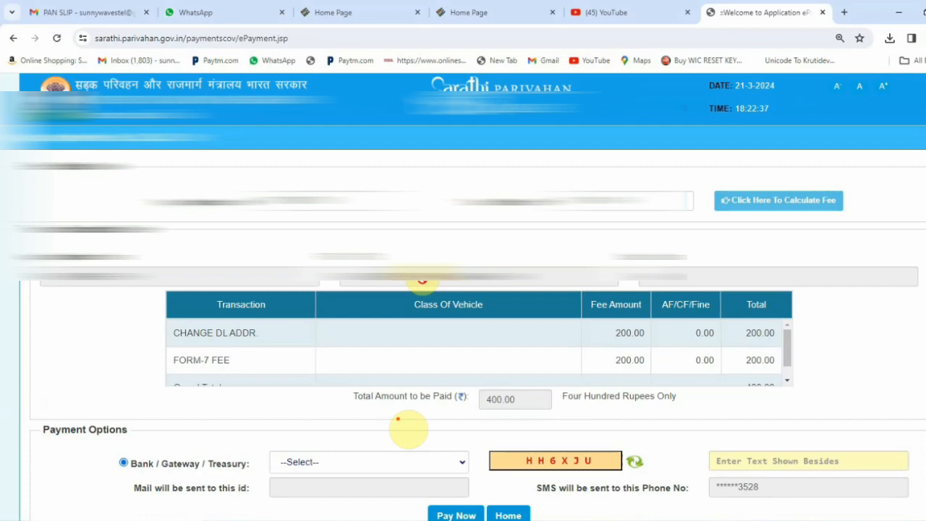
Select SBIePay as the payment gateway
scroll(398, 419, "down", 1)
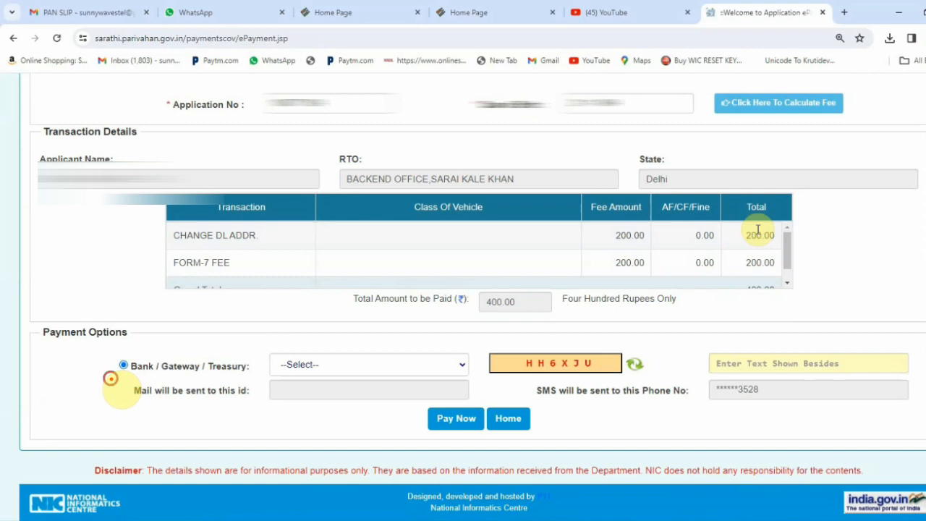
left_click_drag(110, 378, 227, 377)
mouse_move(292, 376)
left_mouse_down()
mouse_move(275, 376)
mouse_move(416, 377)
left_mouse_up()
scroll(346, 404, "up", 1)
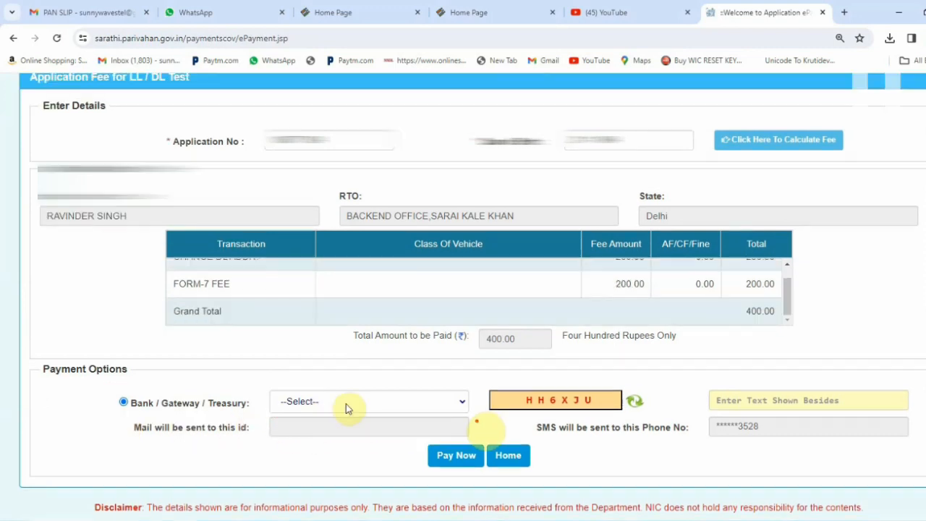
left_click_drag(284, 416, 343, 411)
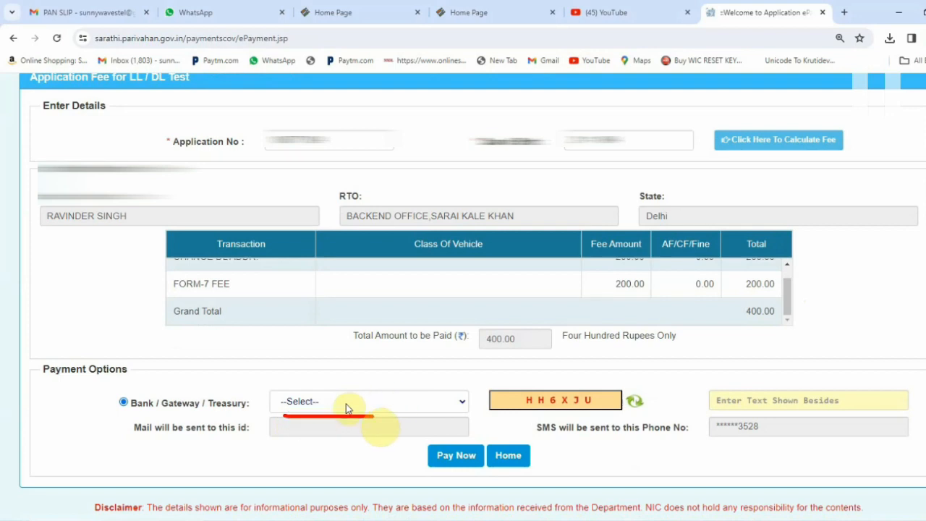
left_click(346, 404)
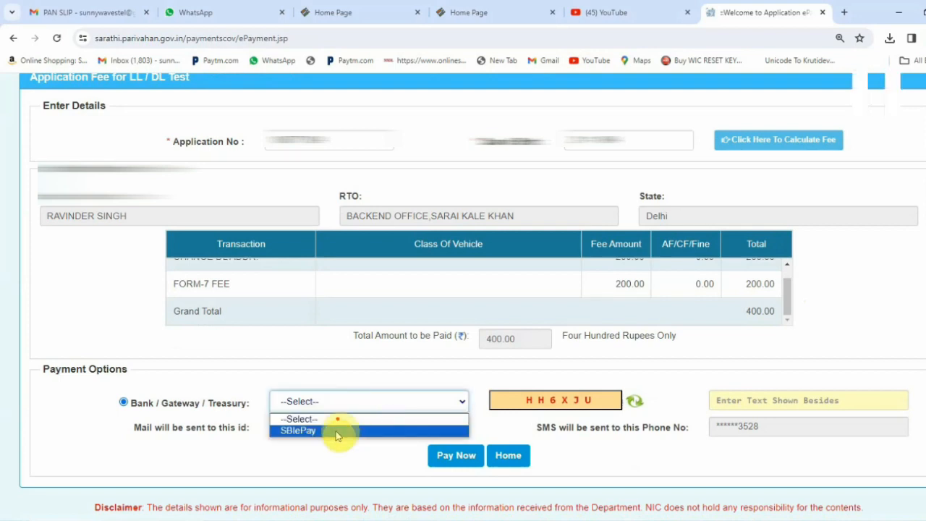
left_click_drag(269, 439, 352, 439)
left_click(337, 431)
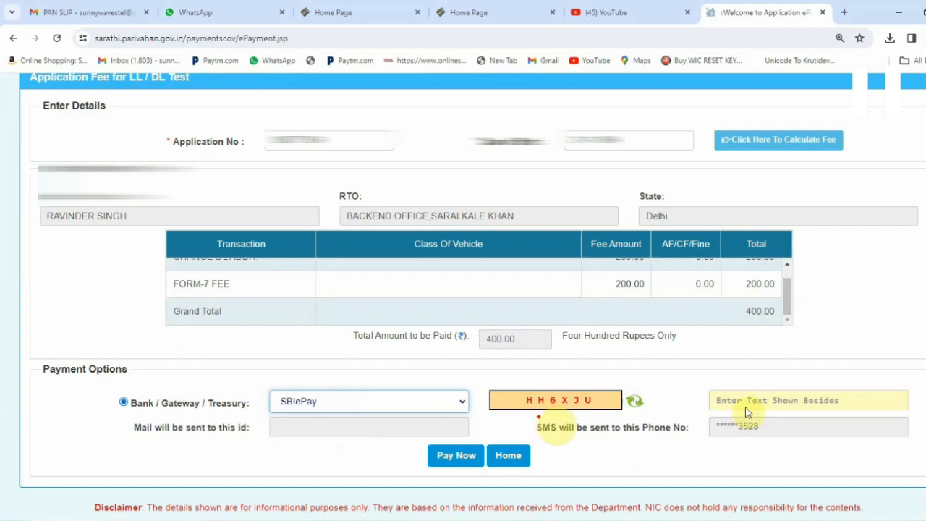
Enter the captcha text and submit the 400.00 fee with Pay Now
left_click_drag(523, 416, 602, 414)
mouse_move(780, 376)
left_mouse_down()
mouse_move(695, 383)
mouse_move(778, 399)
mouse_move(714, 367)
left_mouse_up()
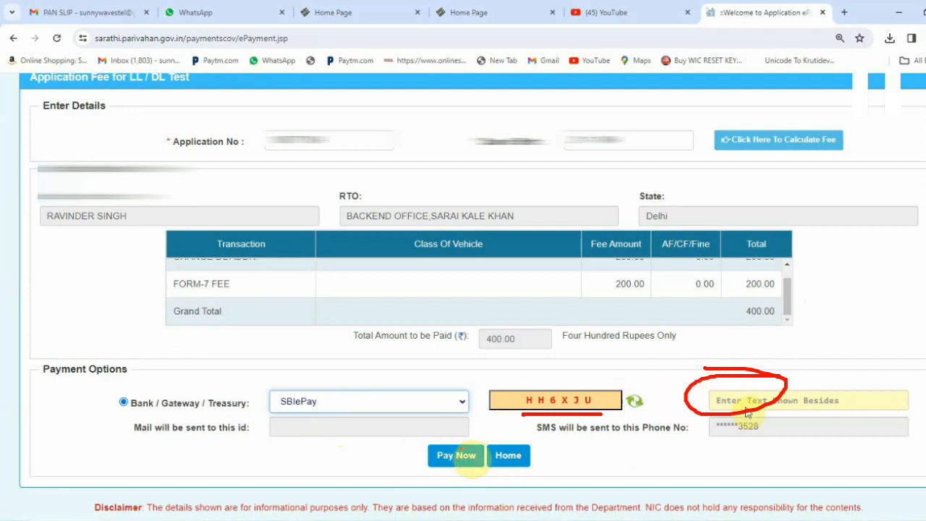
mouse_move(466, 435)
left_mouse_down()
mouse_move(438, 452)
mouse_move(463, 483)
mouse_move(497, 438)
mouse_move(441, 416)
left_mouse_up()
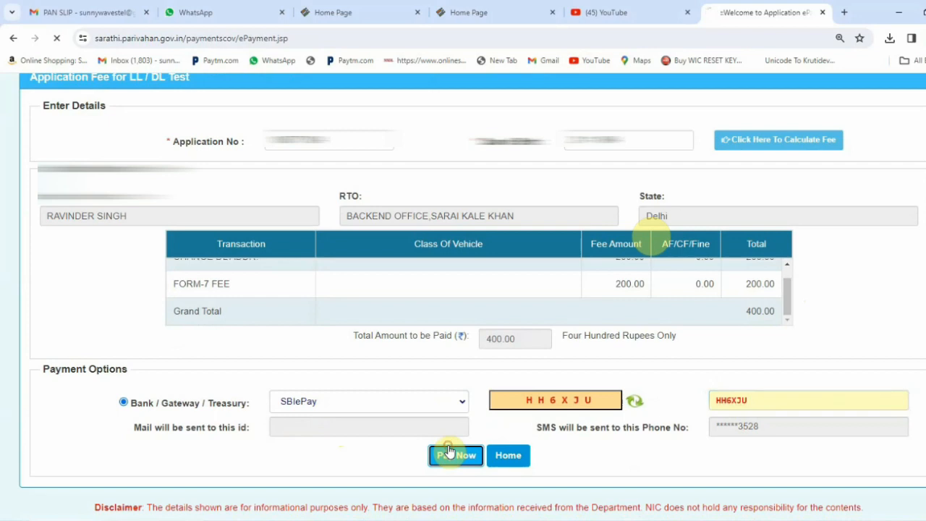
left_click(452, 455)
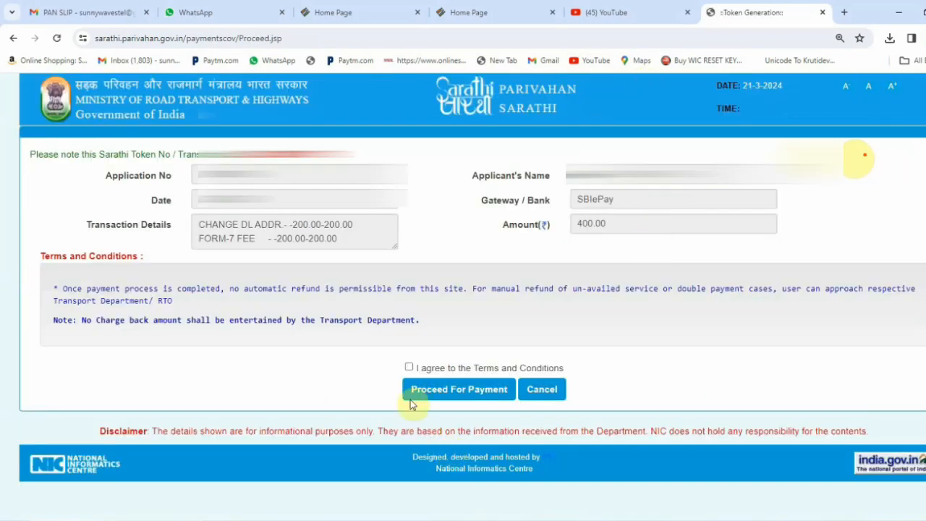
Agree to the Terms and Conditions and proceed to SBIePay for the 400.00 payment
mouse_move(793, 215)
left_mouse_down()
mouse_move(804, 225)
mouse_move(910, 204)
left_mouse_up()
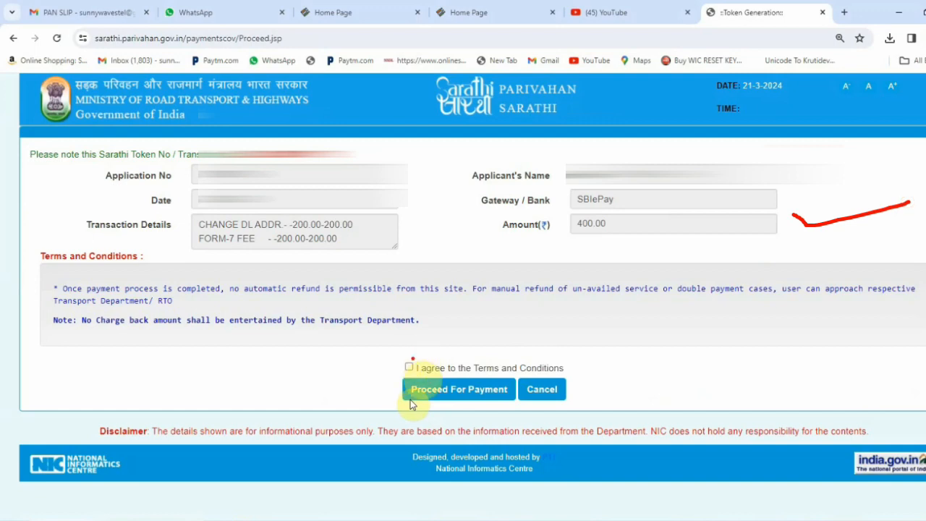
mouse_move(407, 367)
left_mouse_down()
mouse_move(475, 341)
mouse_move(463, 382)
mouse_move(382, 386)
mouse_move(449, 372)
mouse_move(364, 366)
left_mouse_up()
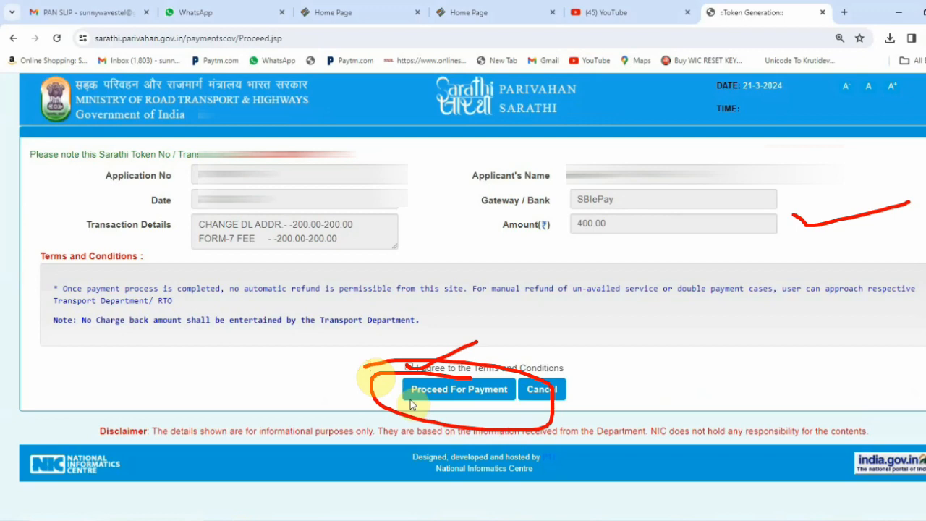
left_click(427, 388)
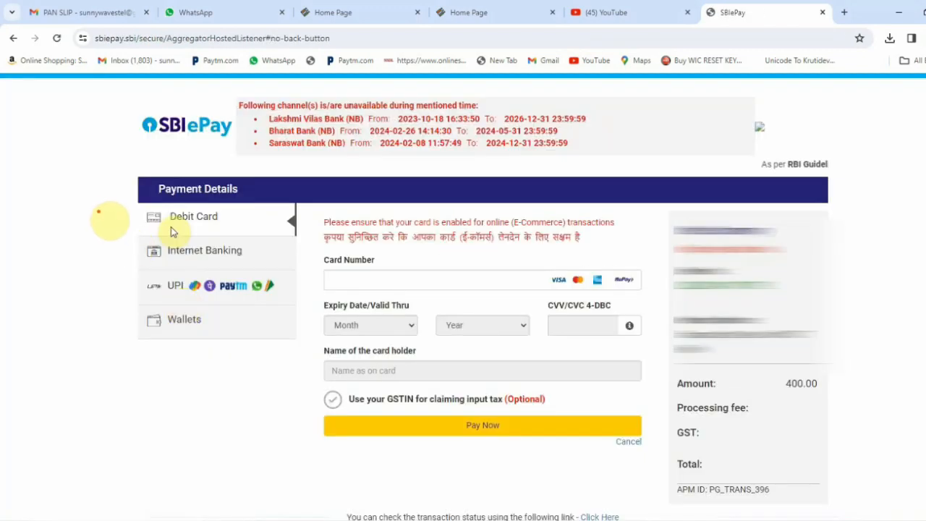
Pay the 400.00 fee on SBIePay using UPI QR code
left_click_drag(99, 209, 213, 201)
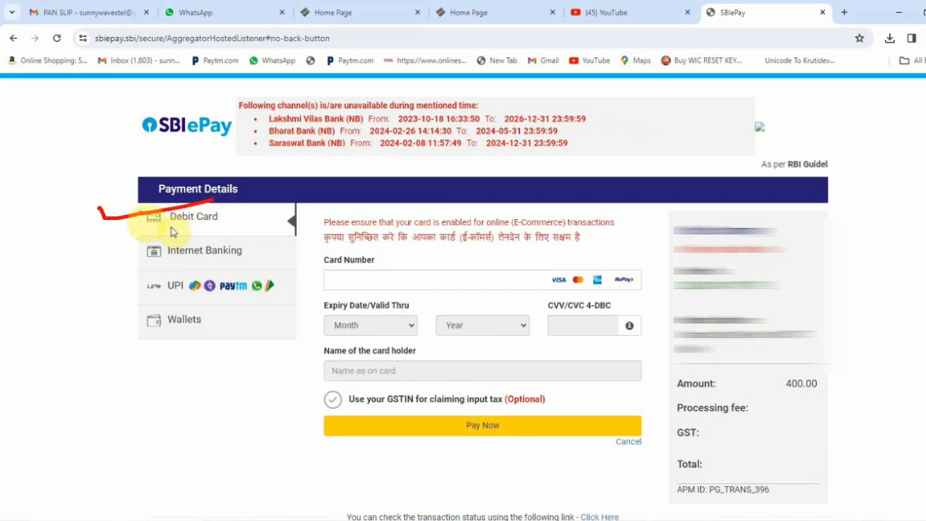
left_click_drag(95, 238, 178, 239)
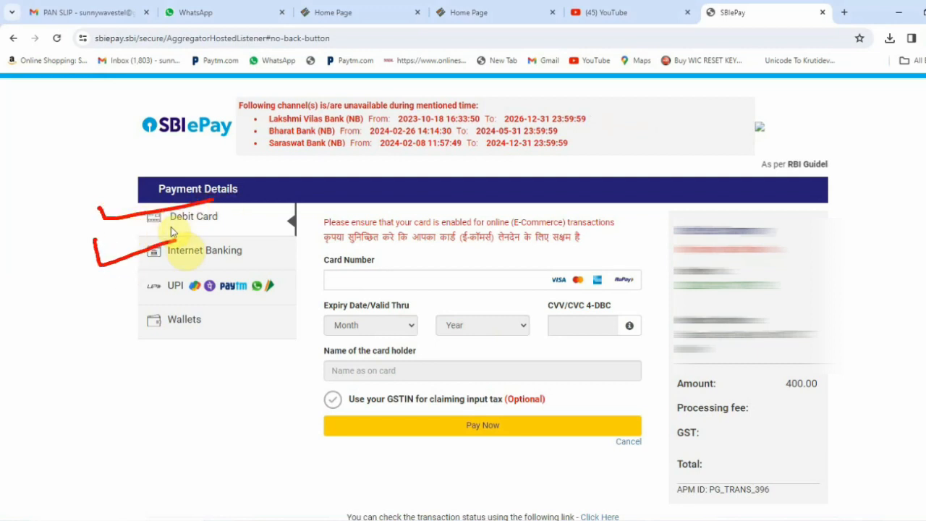
left_click_drag(103, 279, 225, 254)
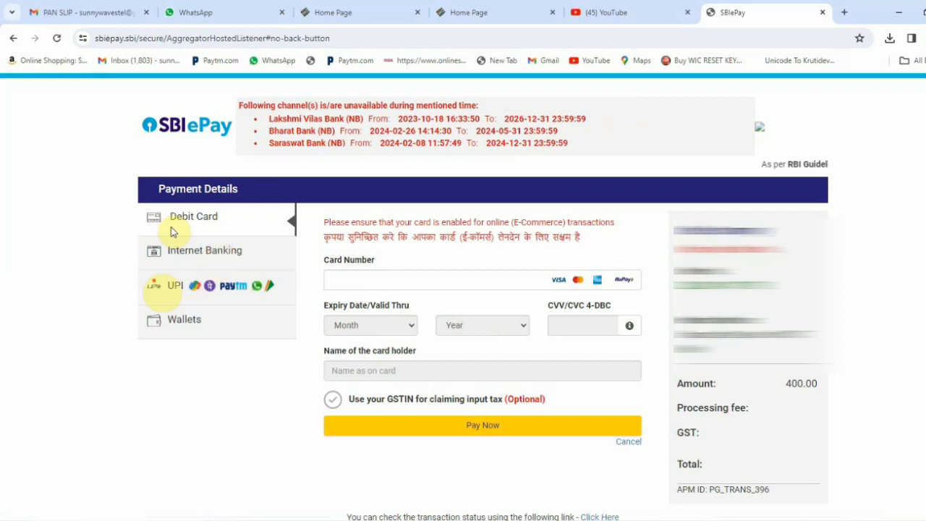
mouse_move(131, 302)
left_mouse_down()
mouse_move(120, 300)
mouse_move(289, 295)
mouse_move(148, 279)
mouse_move(127, 298)
left_mouse_up()
left_click(215, 290)
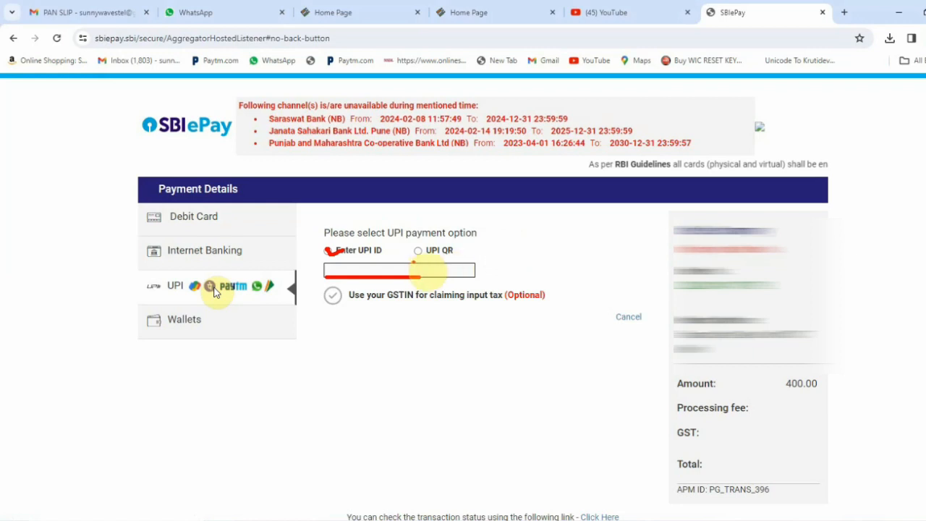
left_click(418, 250)
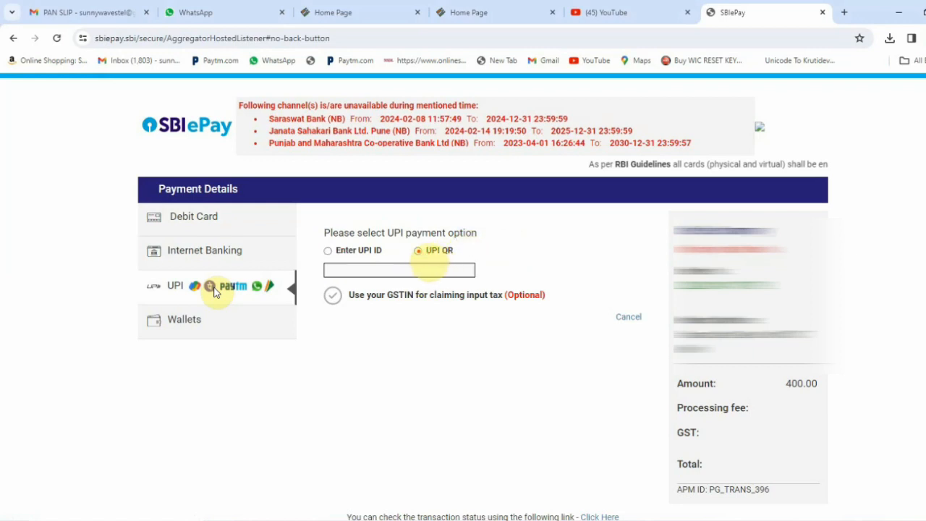
left_click(417, 251)
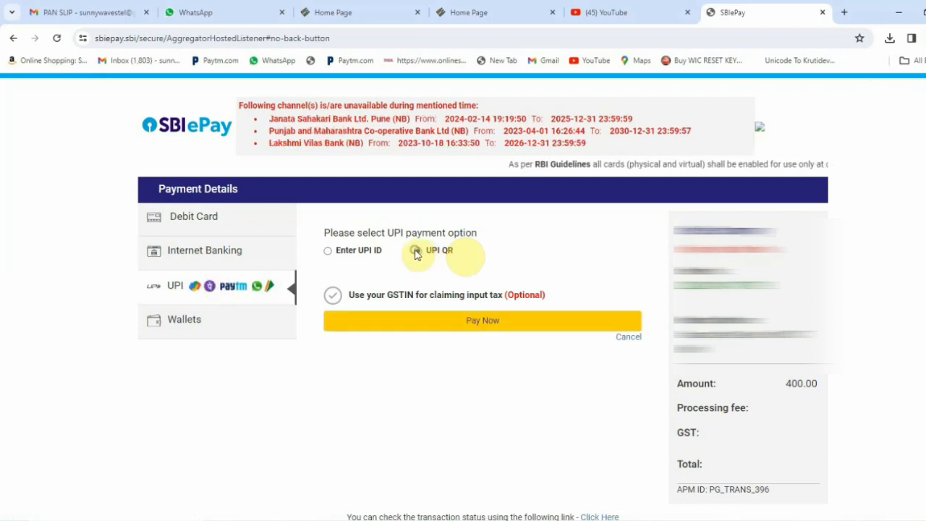
left_click(450, 326)
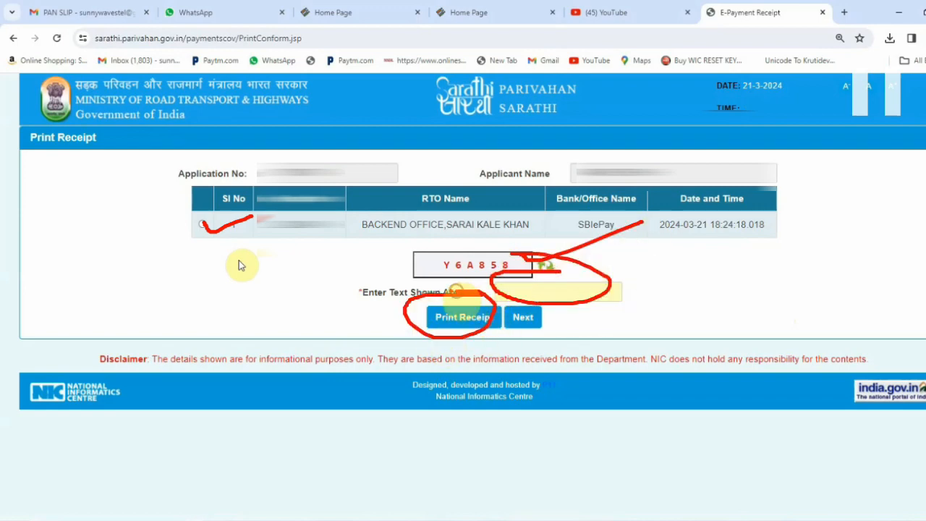
left_click(466, 319)
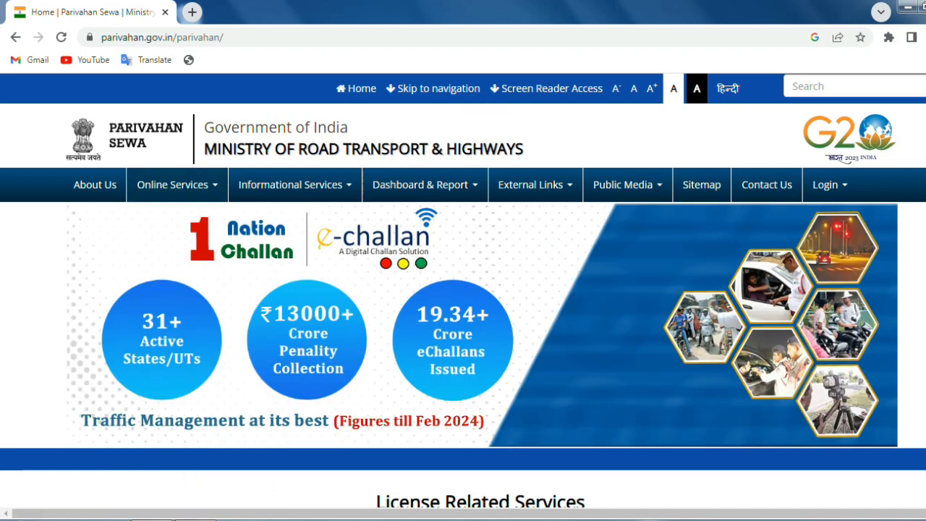
Go to Online Services > Driving License Related Services and choose Delhi as the state
mouse_move(191, 185)
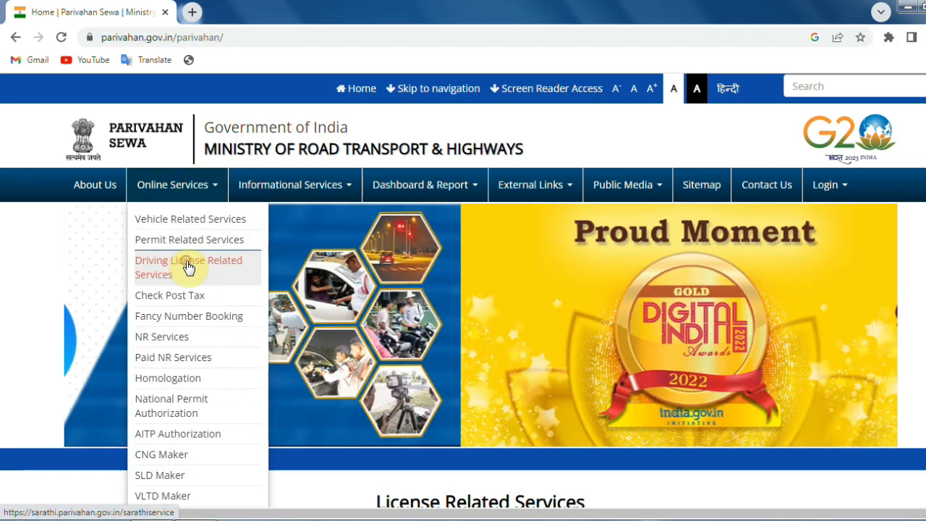
left_click(188, 268)
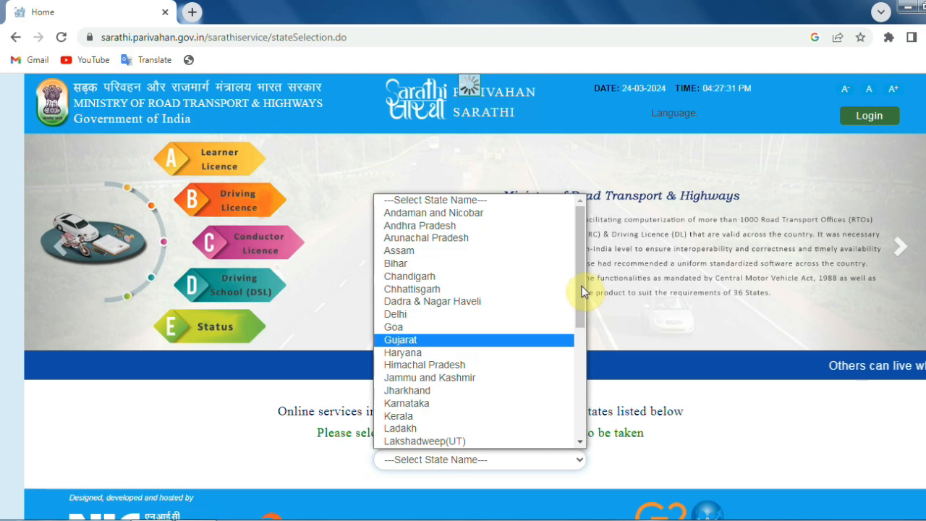
left_click_drag(582, 286, 579, 311)
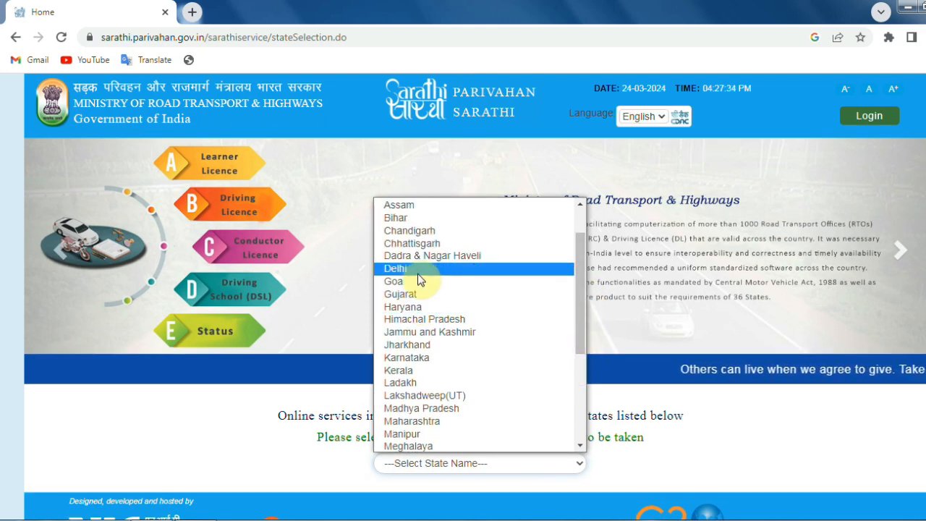
left_click(455, 269)
Dismiss the contactless services notice and start Complete your Pending Application
left_click(784, 111)
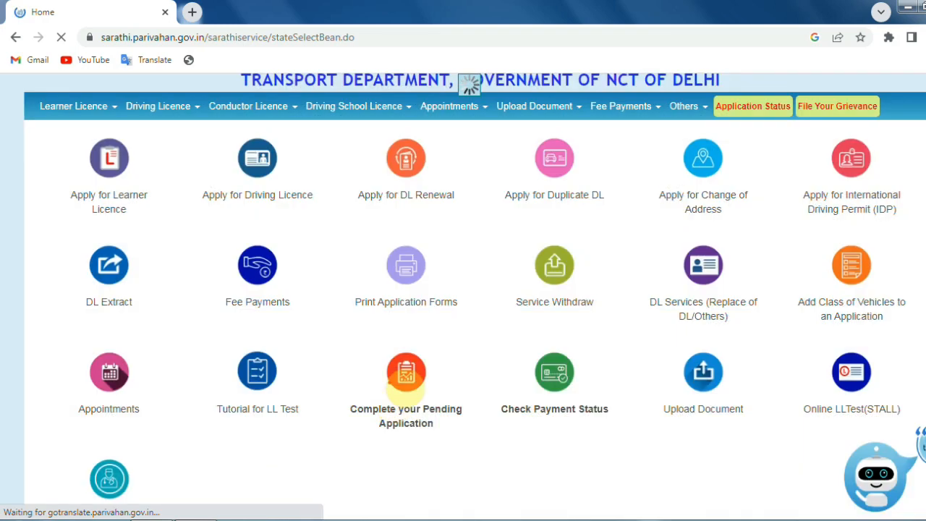
mouse_move(452, 325)
left_mouse_down()
mouse_move(341, 391)
mouse_move(481, 409)
mouse_move(391, 312)
left_mouse_up()
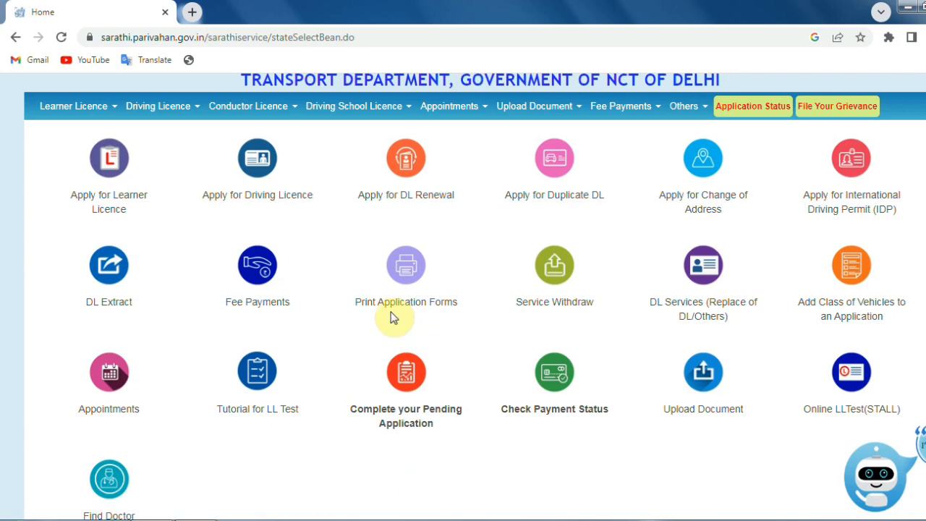
left_click(422, 393)
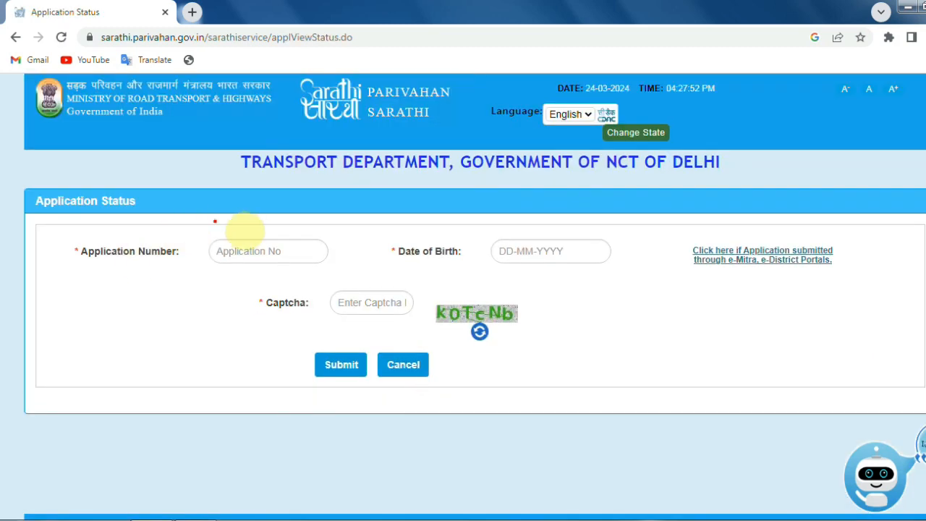
Submit the status query with the application number, date of birth and captcha
mouse_move(249, 215)
left_mouse_down()
mouse_move(293, 275)
mouse_move(231, 192)
left_mouse_up()
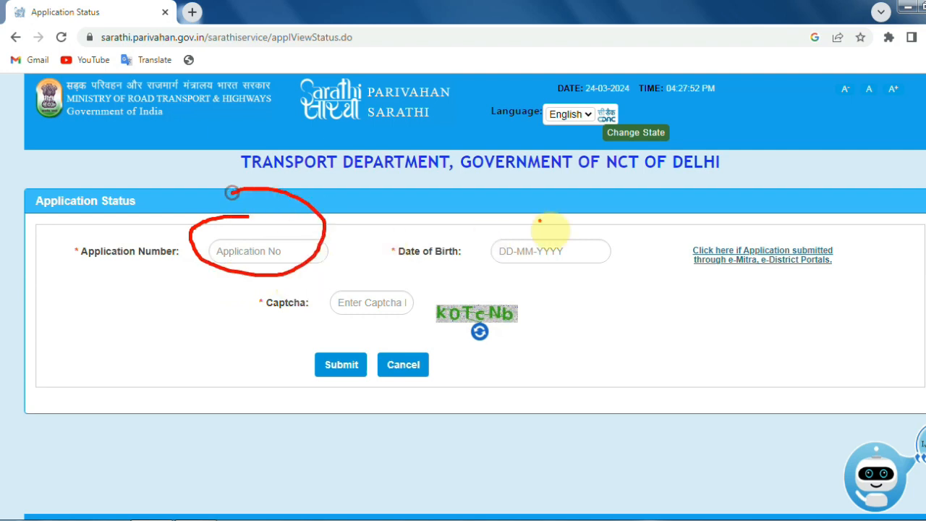
mouse_move(545, 216)
left_mouse_down()
mouse_move(521, 296)
mouse_move(501, 203)
left_mouse_up()
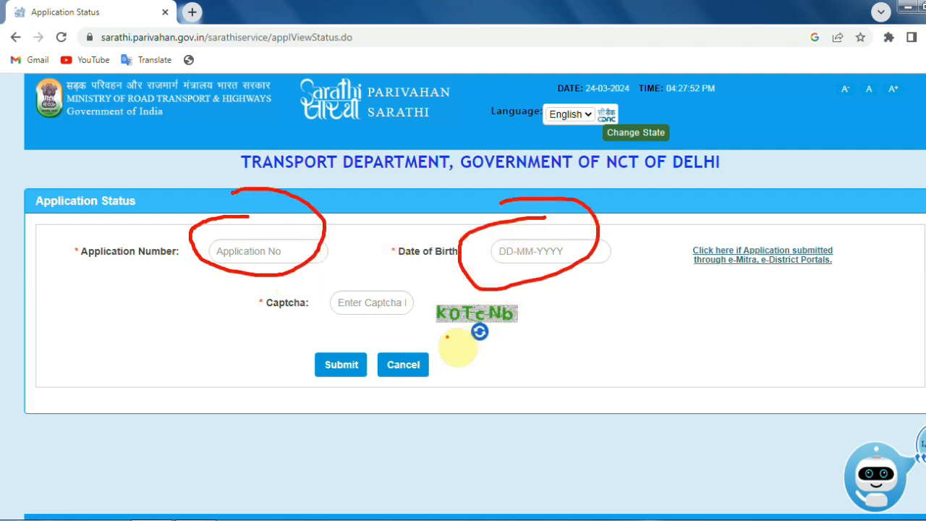
left_click_drag(430, 325, 527, 326)
mouse_move(316, 302)
left_mouse_down()
mouse_move(337, 274)
mouse_move(326, 322)
mouse_move(320, 290)
left_mouse_up()
mouse_move(355, 356)
left_mouse_down()
mouse_move(307, 374)
mouse_move(330, 308)
mouse_move(294, 335)
left_mouse_up()
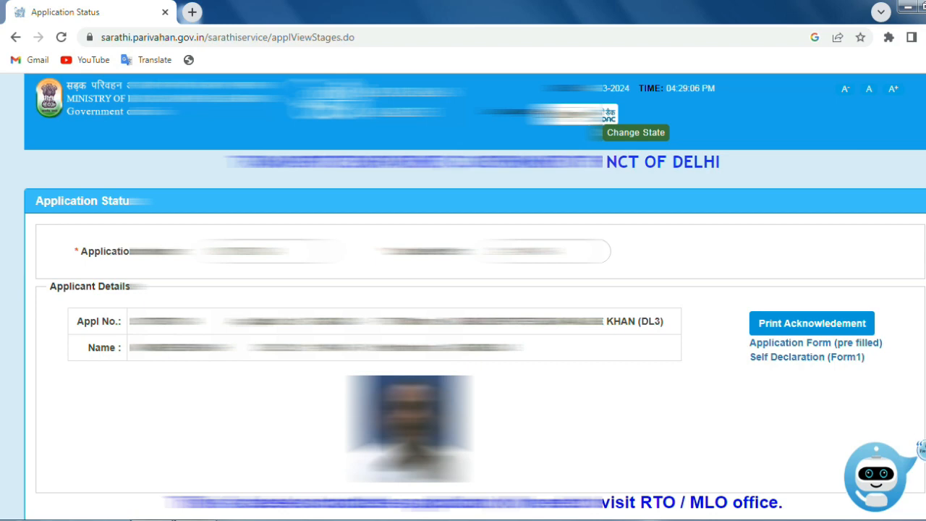
Review the status table: CHANGE OF ADDRESS IN DL is at APPROVAL OF ENDORSEMENTS ON DL
scroll(463, 296, "down", 10)
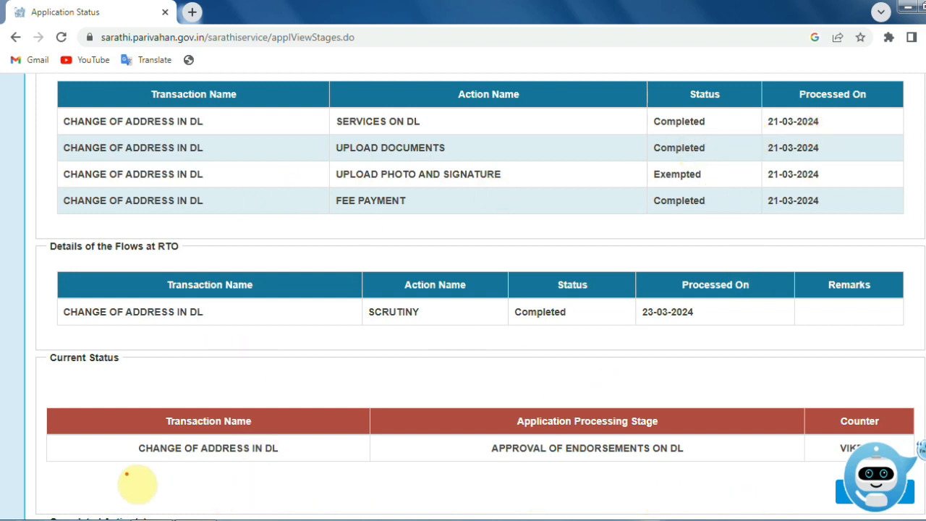
left_click_drag(130, 468, 266, 472)
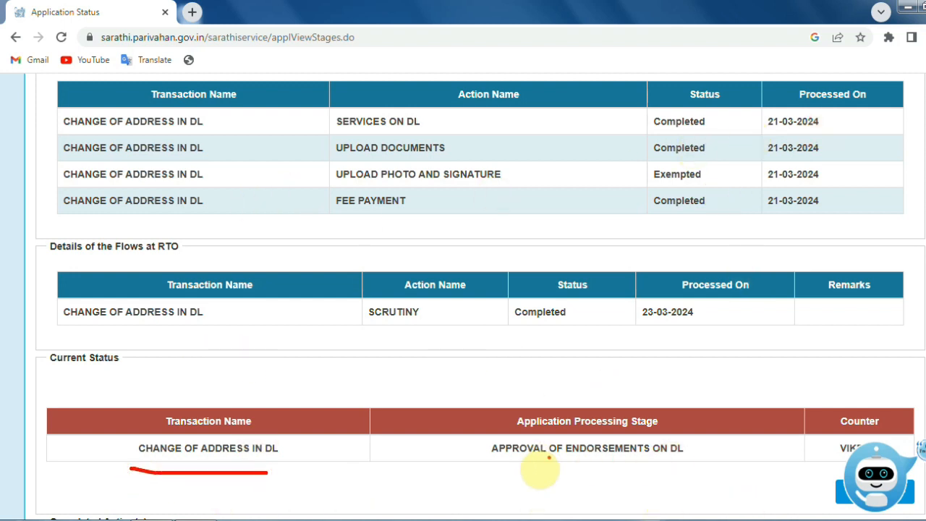
left_click_drag(445, 472, 713, 469)
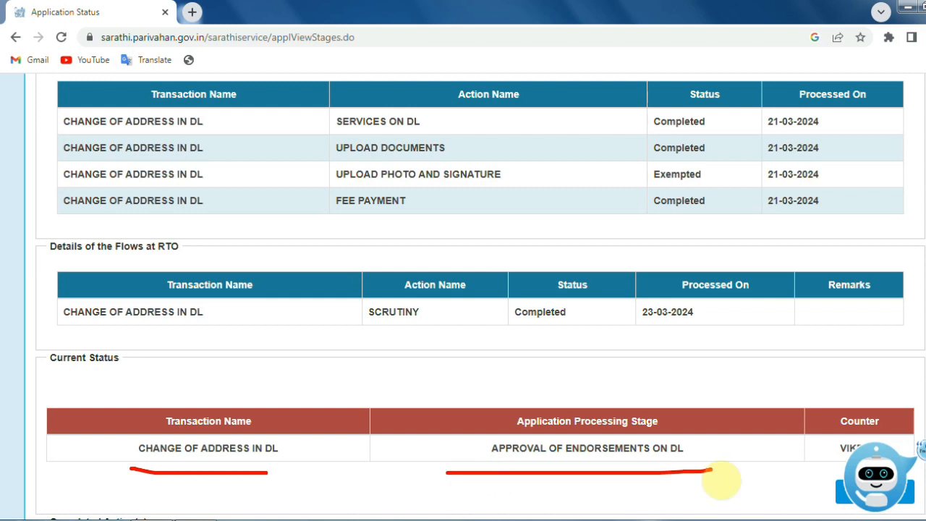